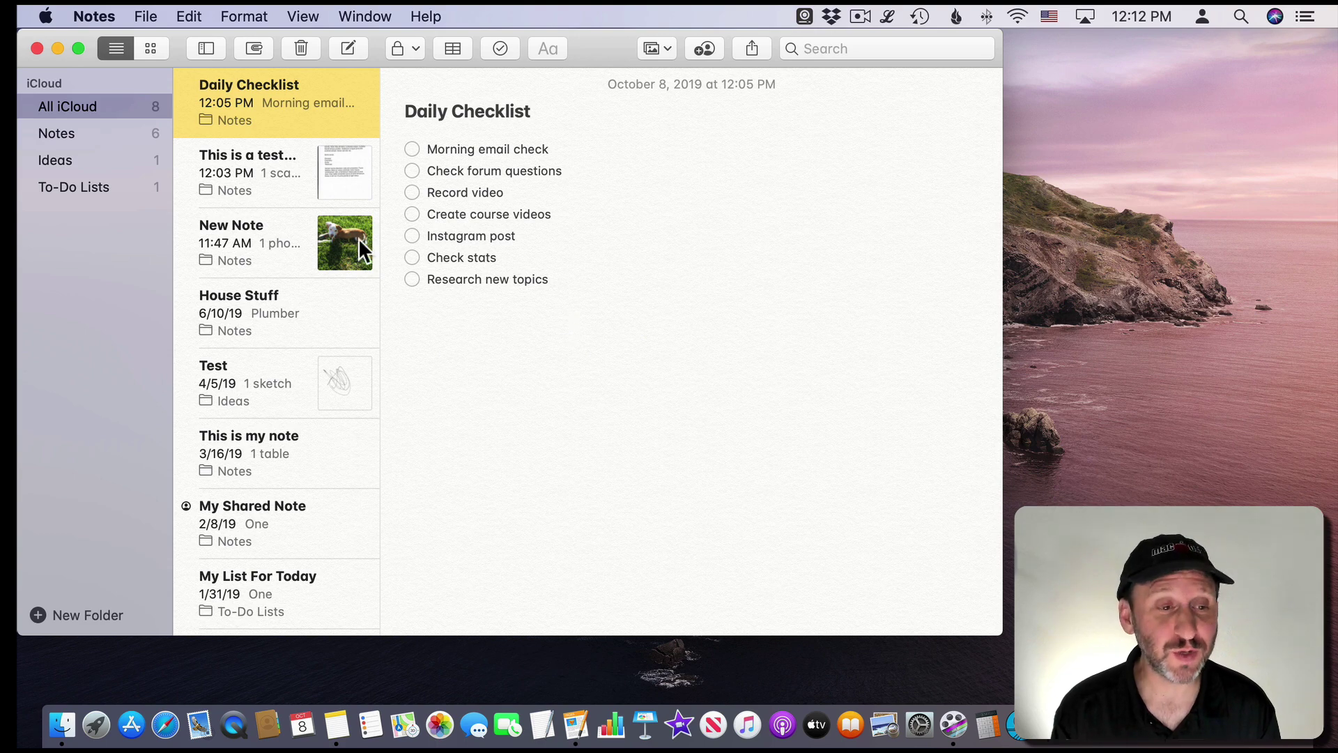
Switch the notes list to gallery view, browse the Notes and other folders, then open To-Do Lists
click(155, 48)
scroll(414, 251, up, 4)
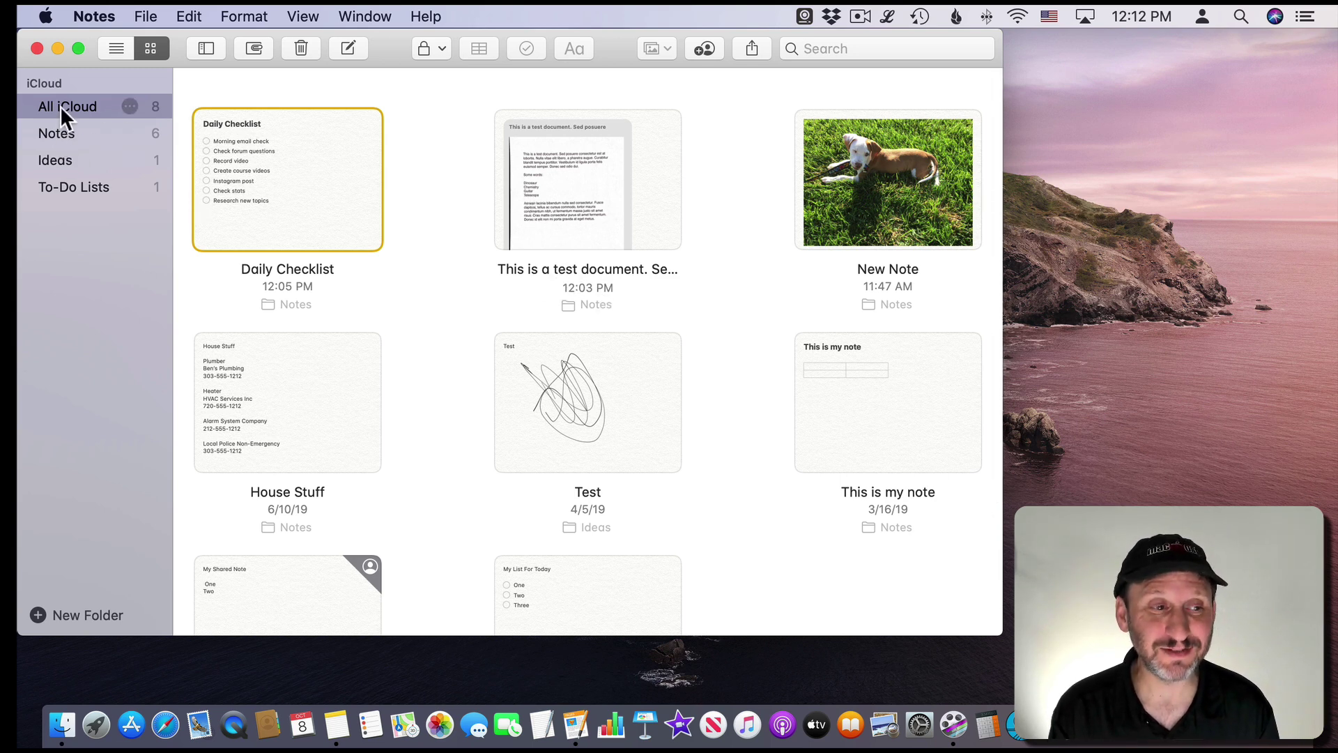
click(72, 133)
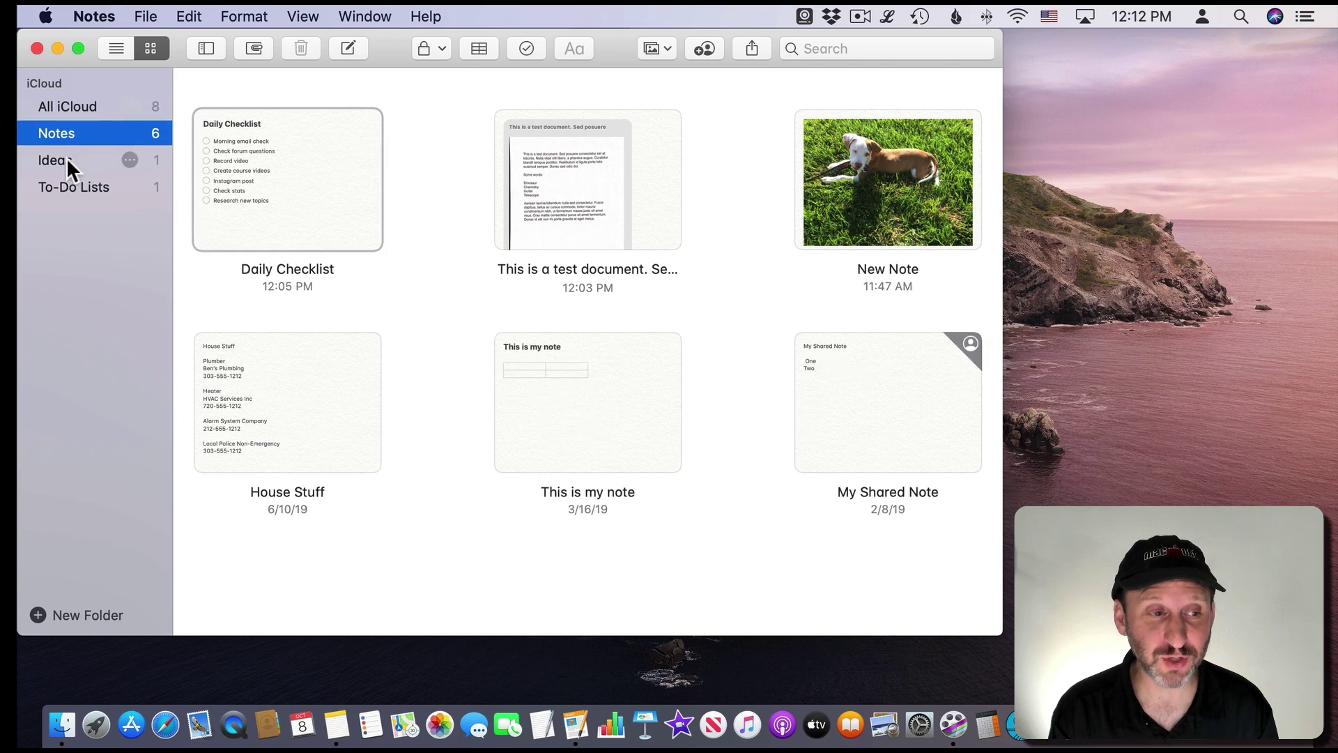
click(65, 157)
key(Down)
click(75, 105)
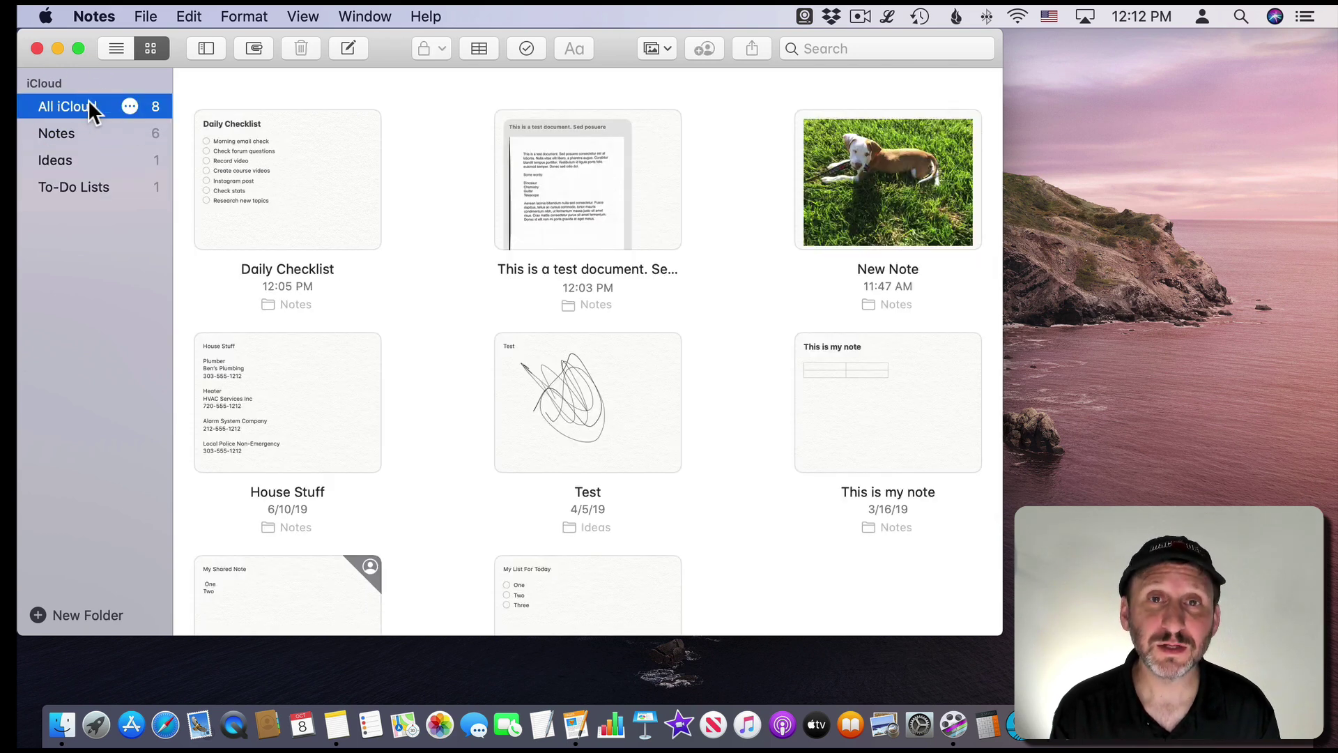
click(78, 180)
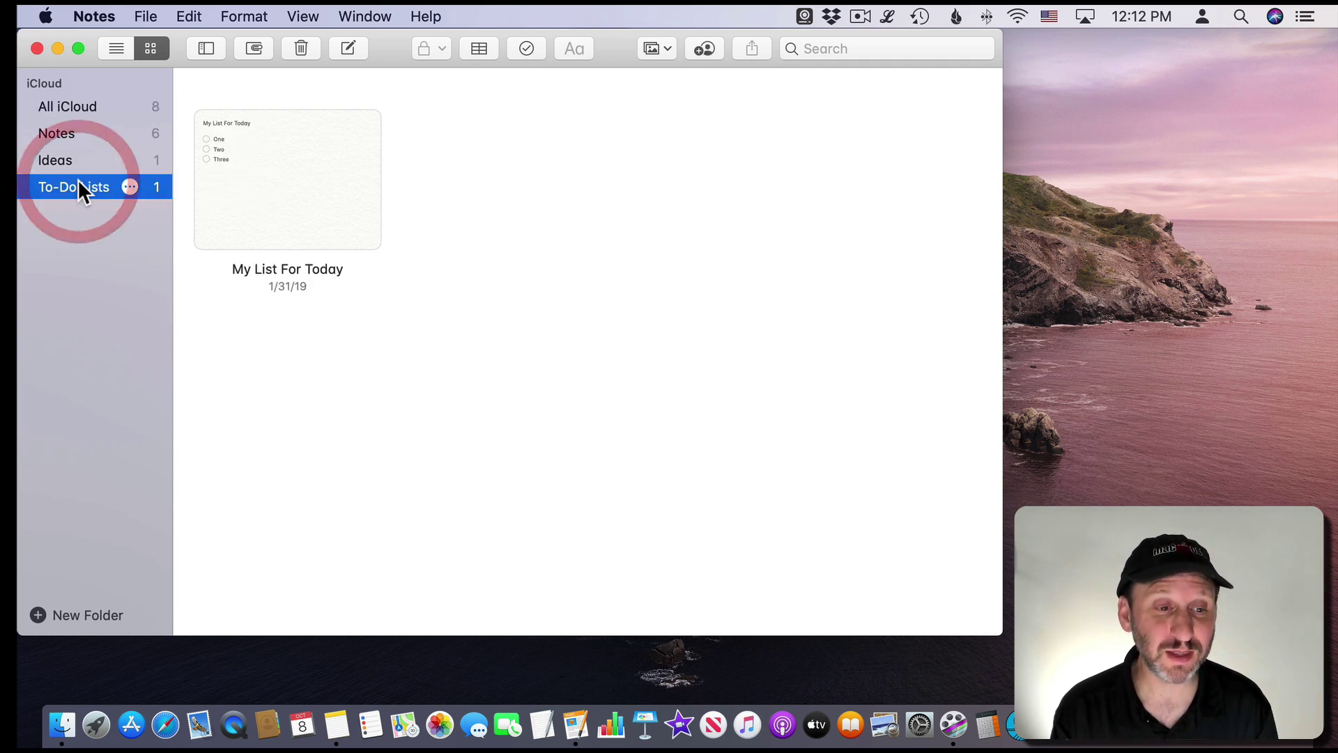
Start an Add People invitation for the To-Do Lists folder with permission set to Can make changes
click(131, 186)
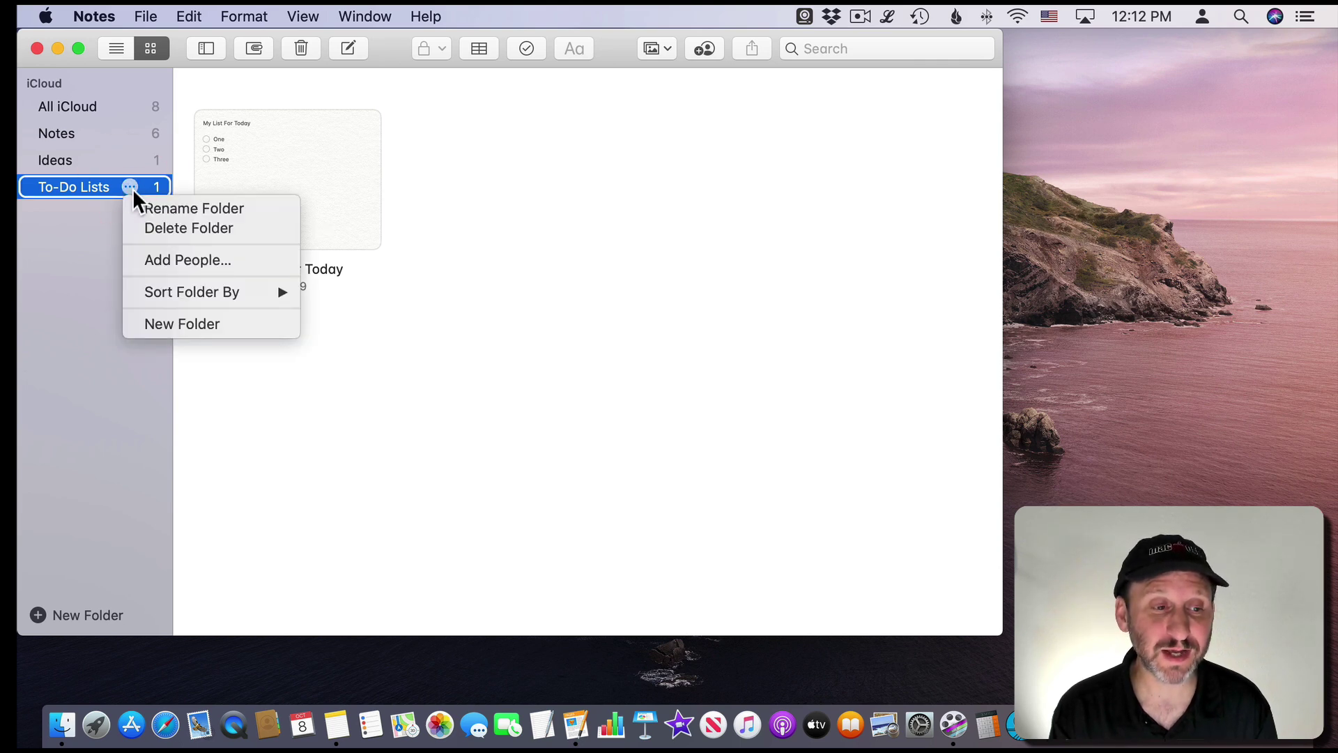
click(179, 253)
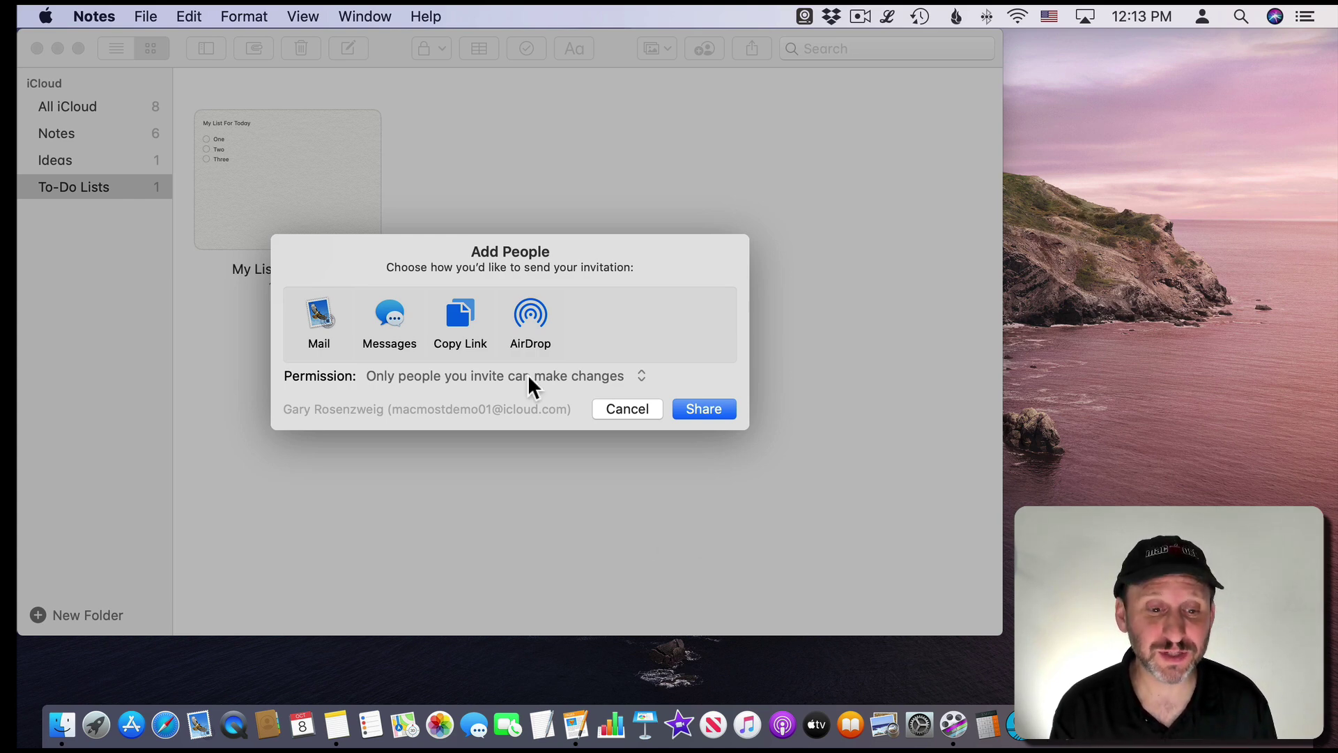
click(508, 376)
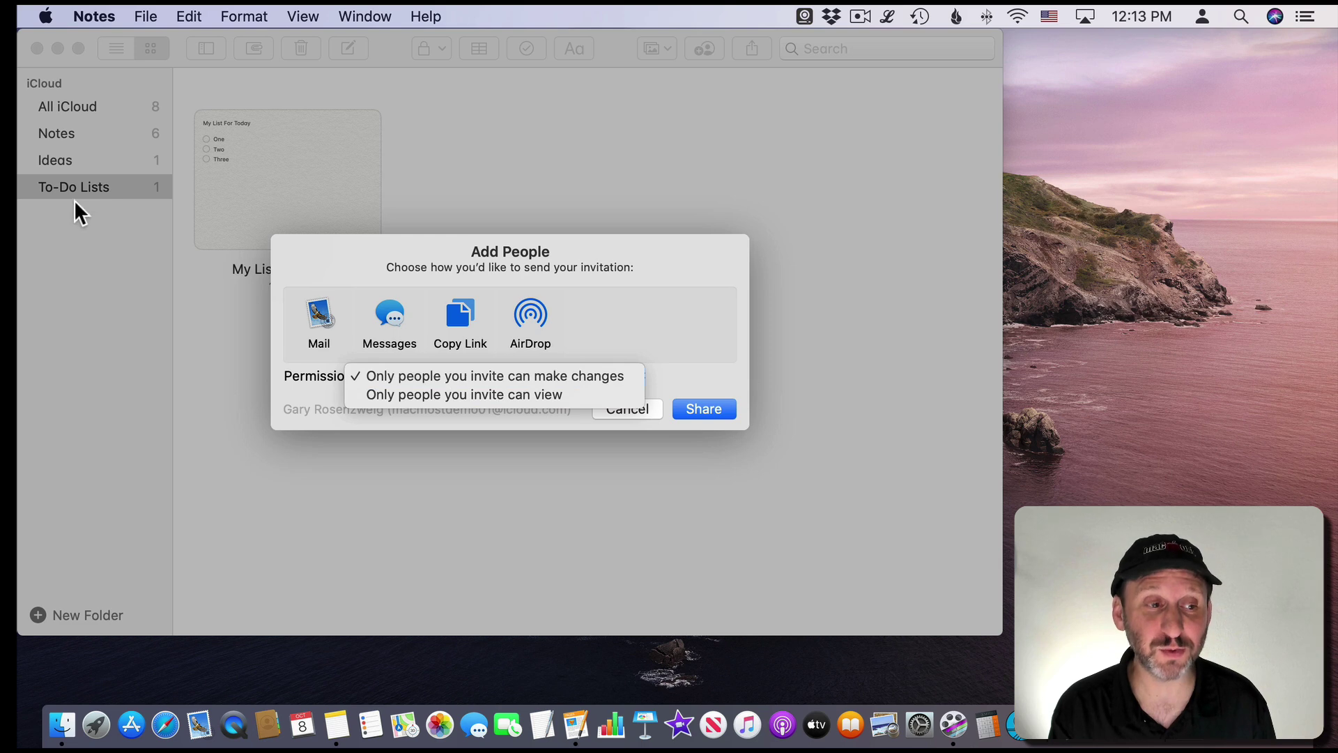
click(567, 497)
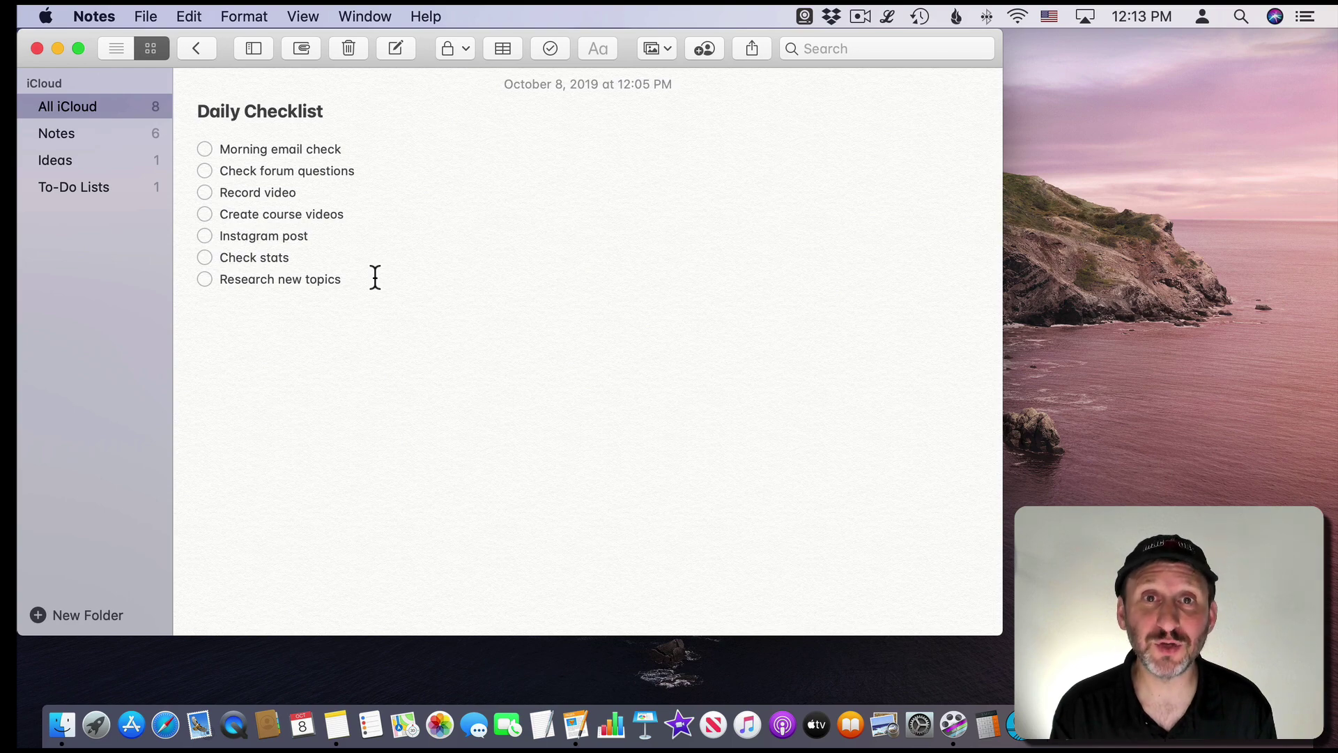
Check off Check forum questions and Create course videos, then enable Automatically sort checked items
click(205, 170)
click(204, 214)
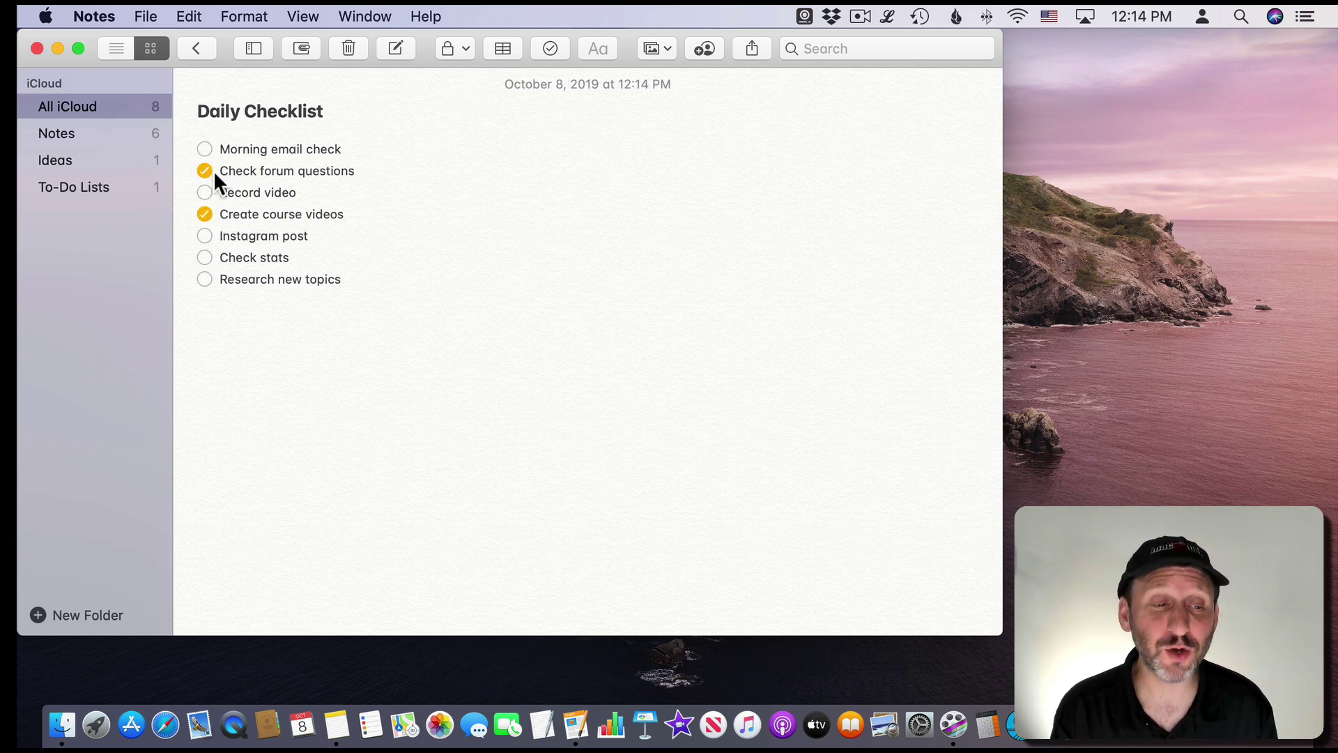
click(93, 15)
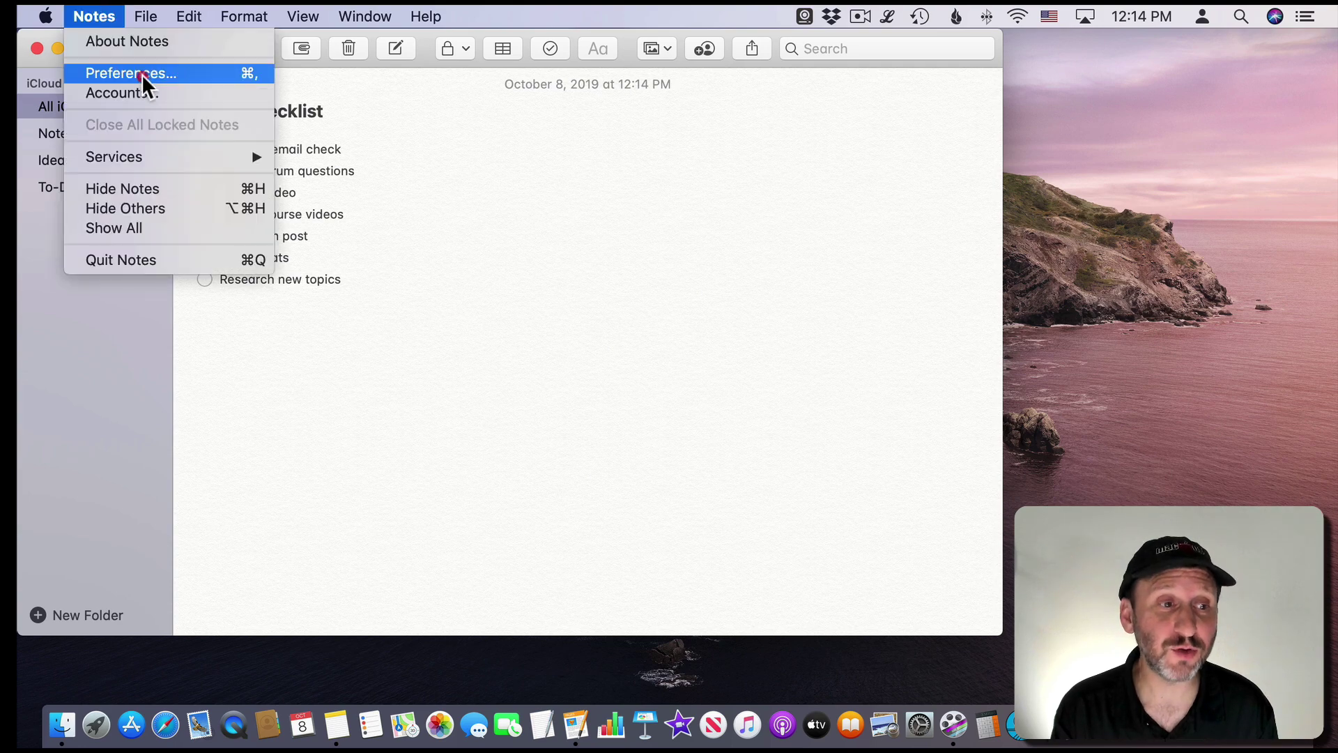
click(143, 77)
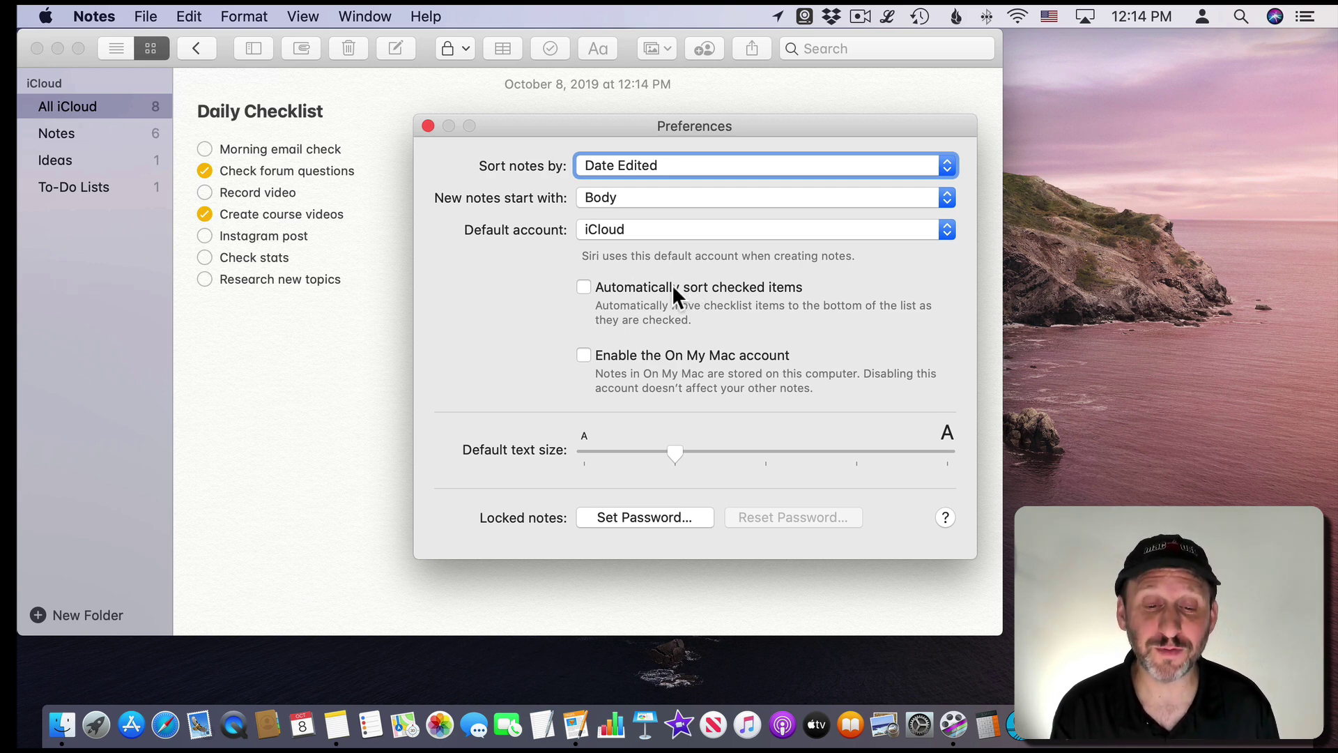
click(630, 289)
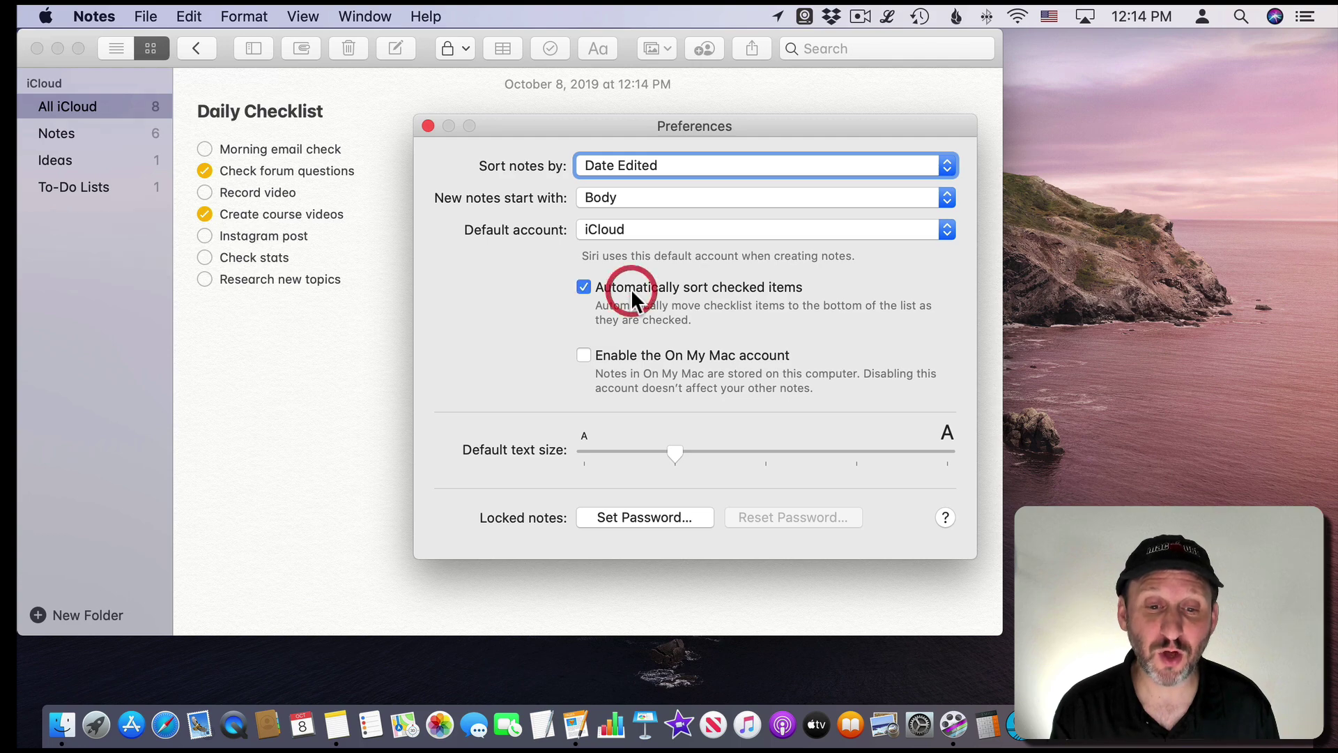
click(428, 126)
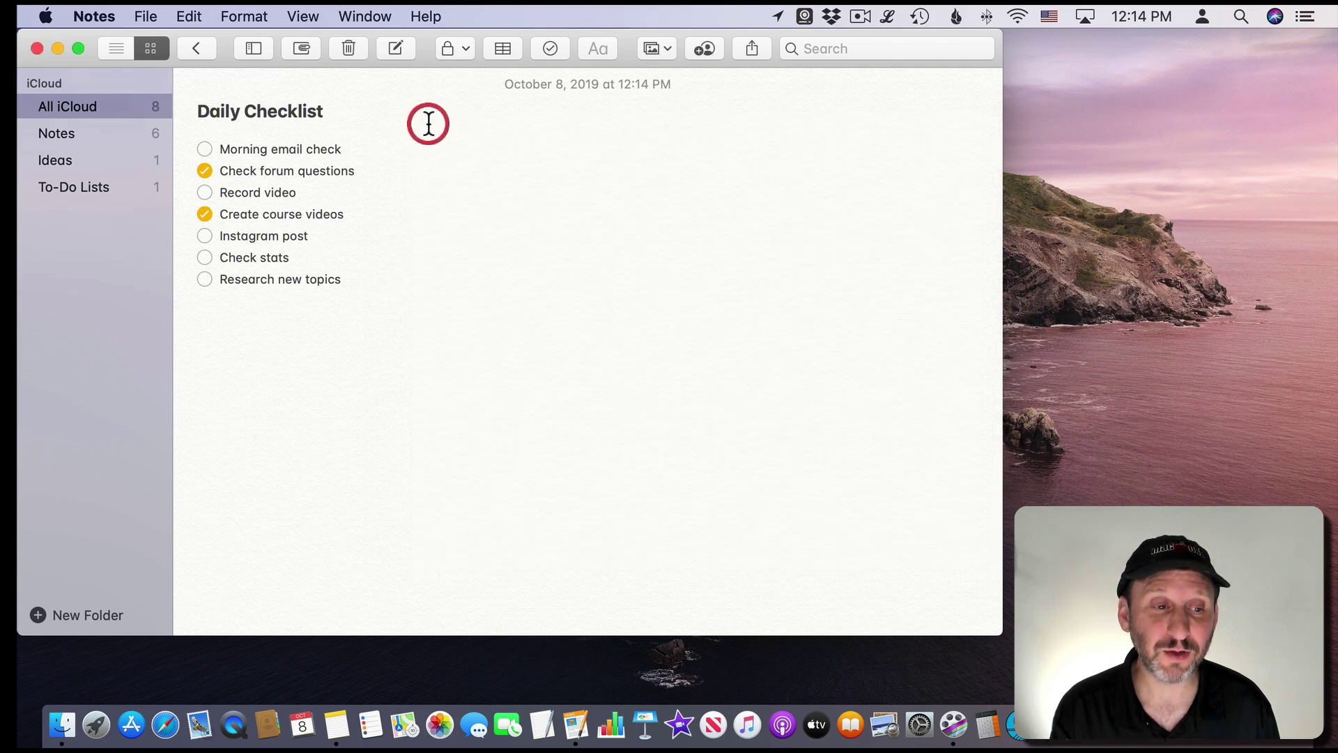
Check off Record video, then turn automatic sorting of checked items back off in Preferences
click(204, 193)
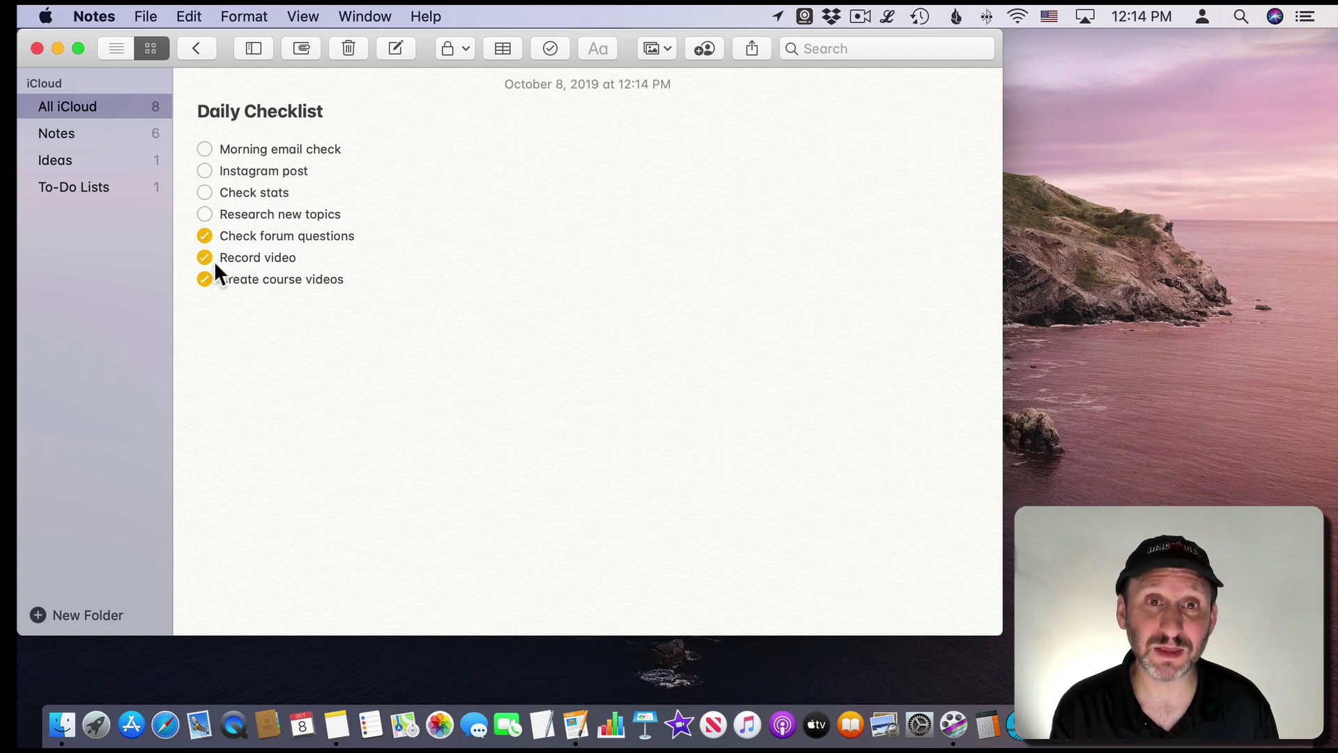
click(94, 16)
click(128, 74)
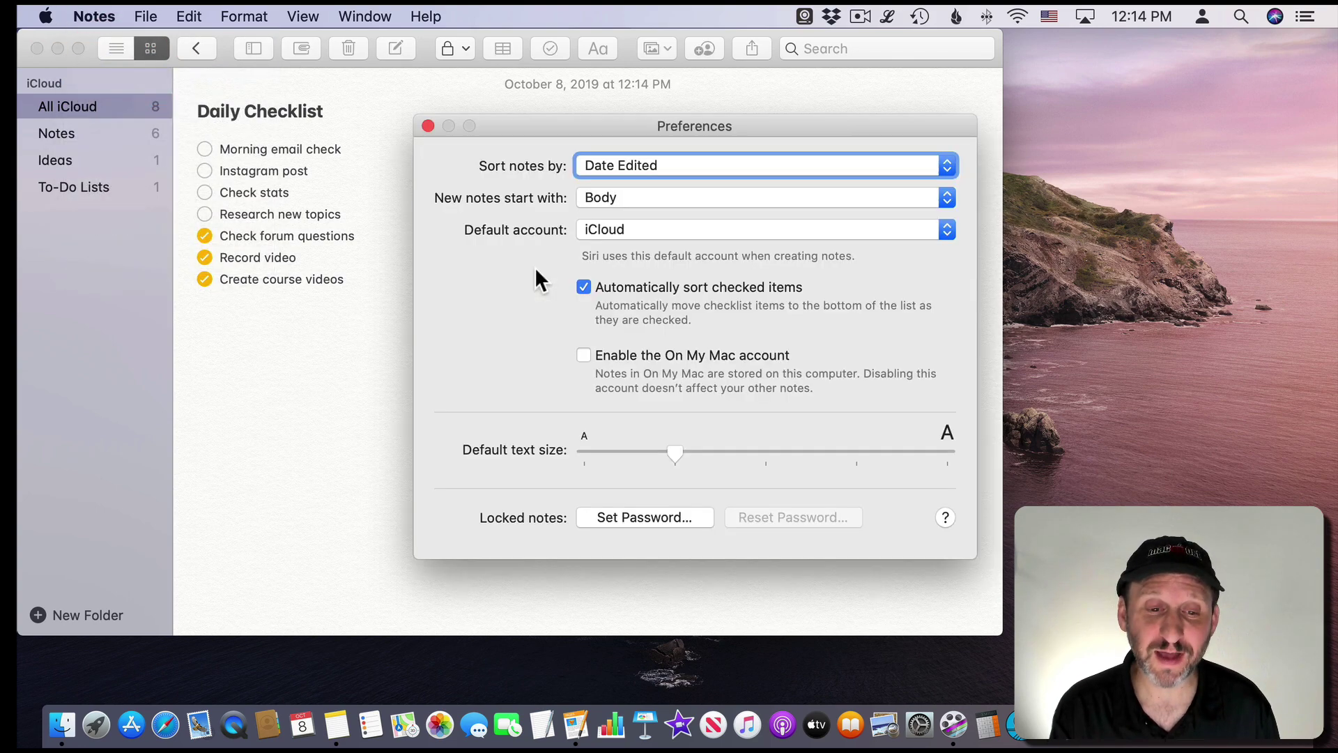
click(621, 286)
click(428, 125)
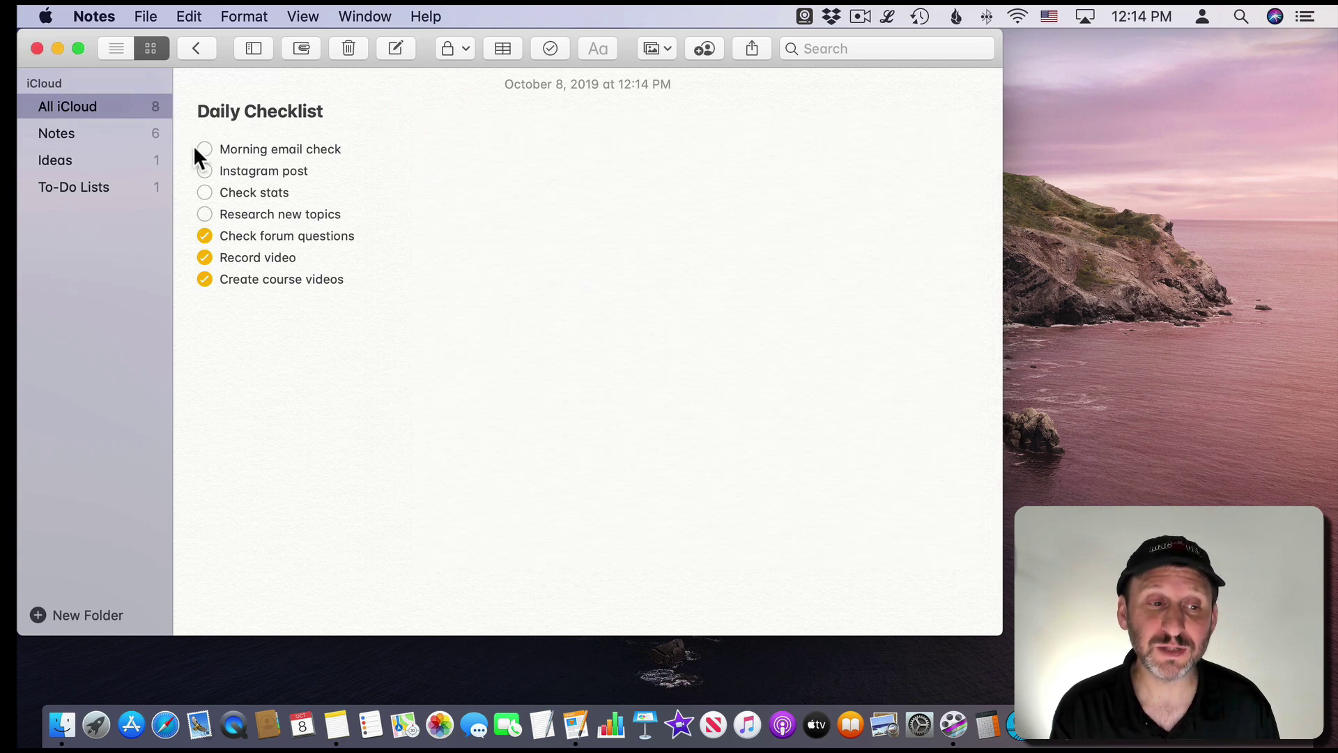
Drag Morning email check below Check stats and Check forum questions up to second place
drag(192, 145, 193, 192)
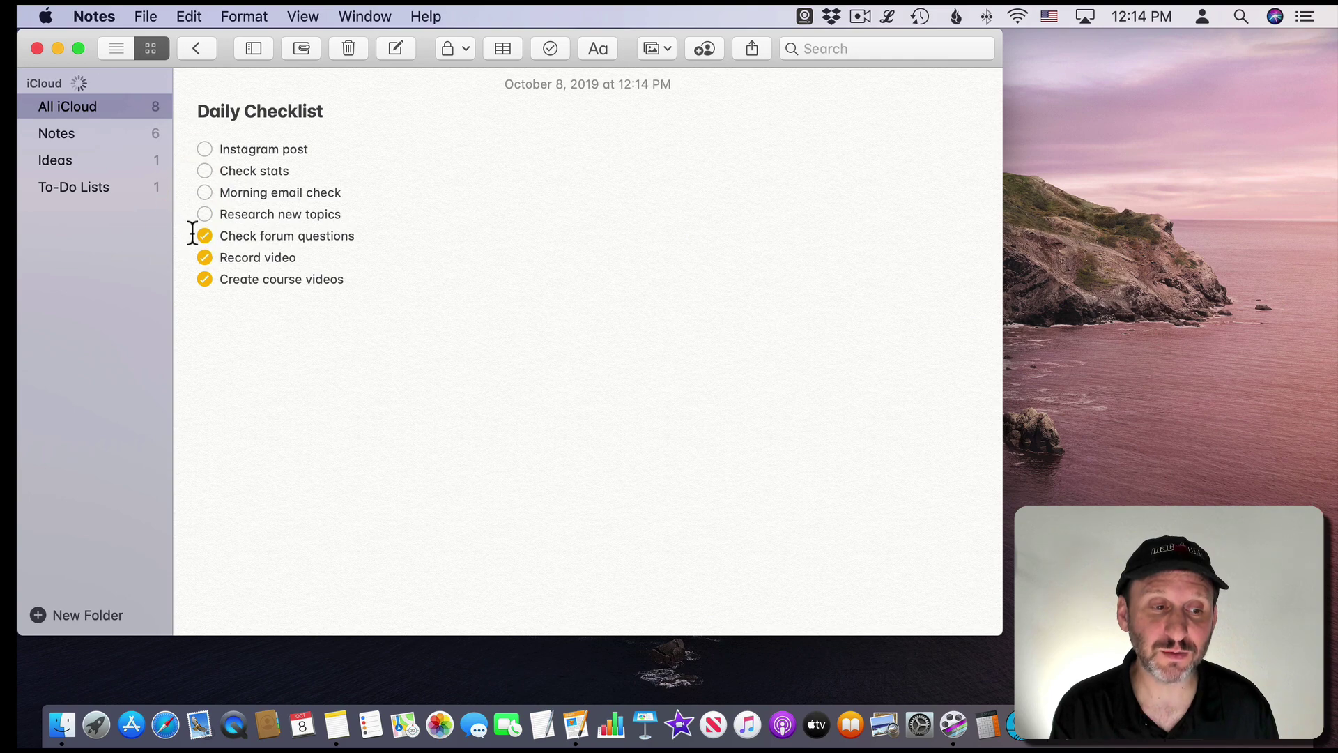
drag(193, 233, 232, 160)
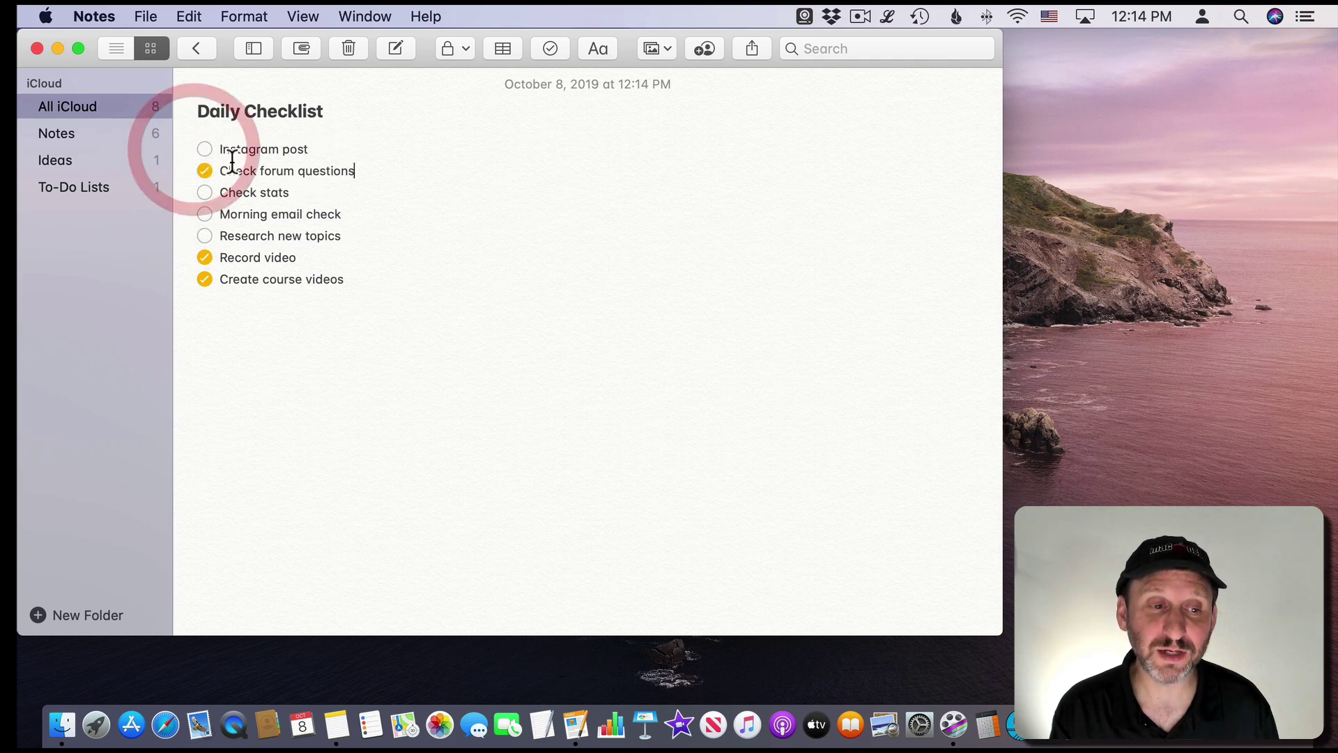
click(241, 15)
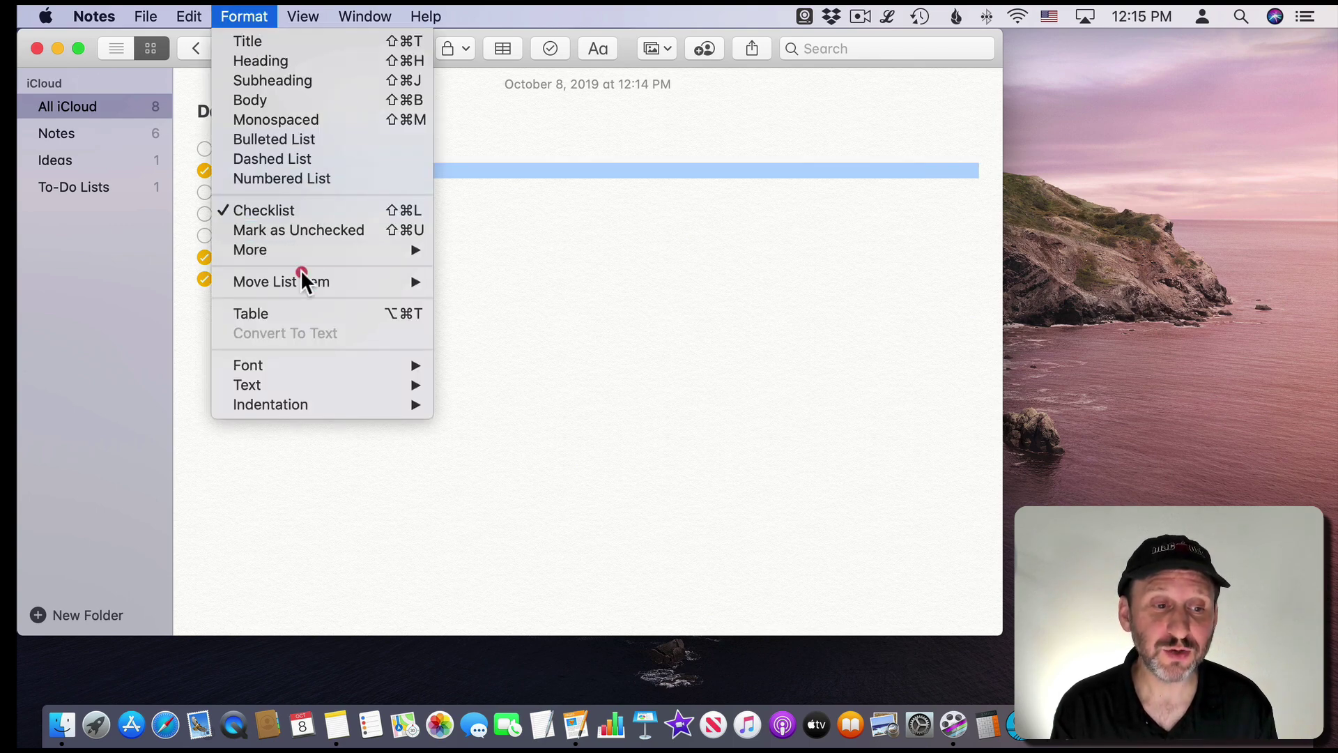
mouse_move(311, 271)
click(482, 279)
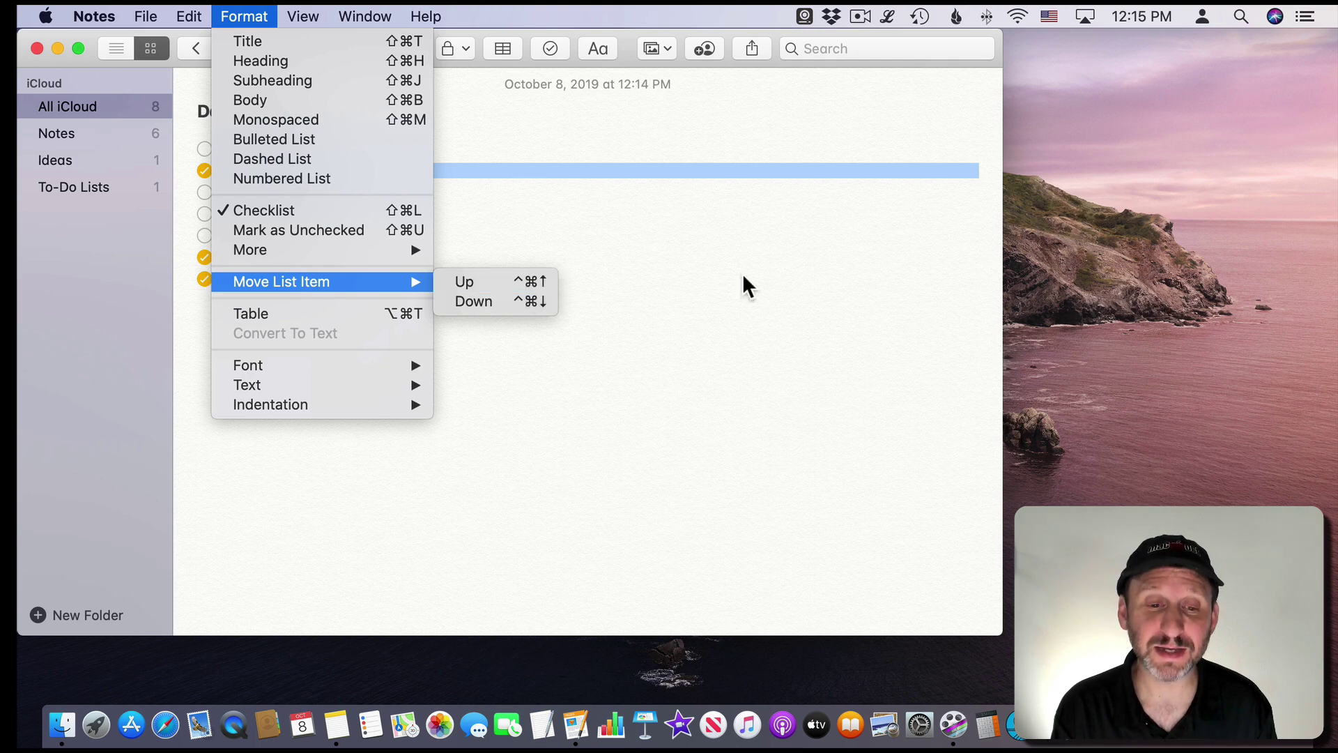
click(473, 278)
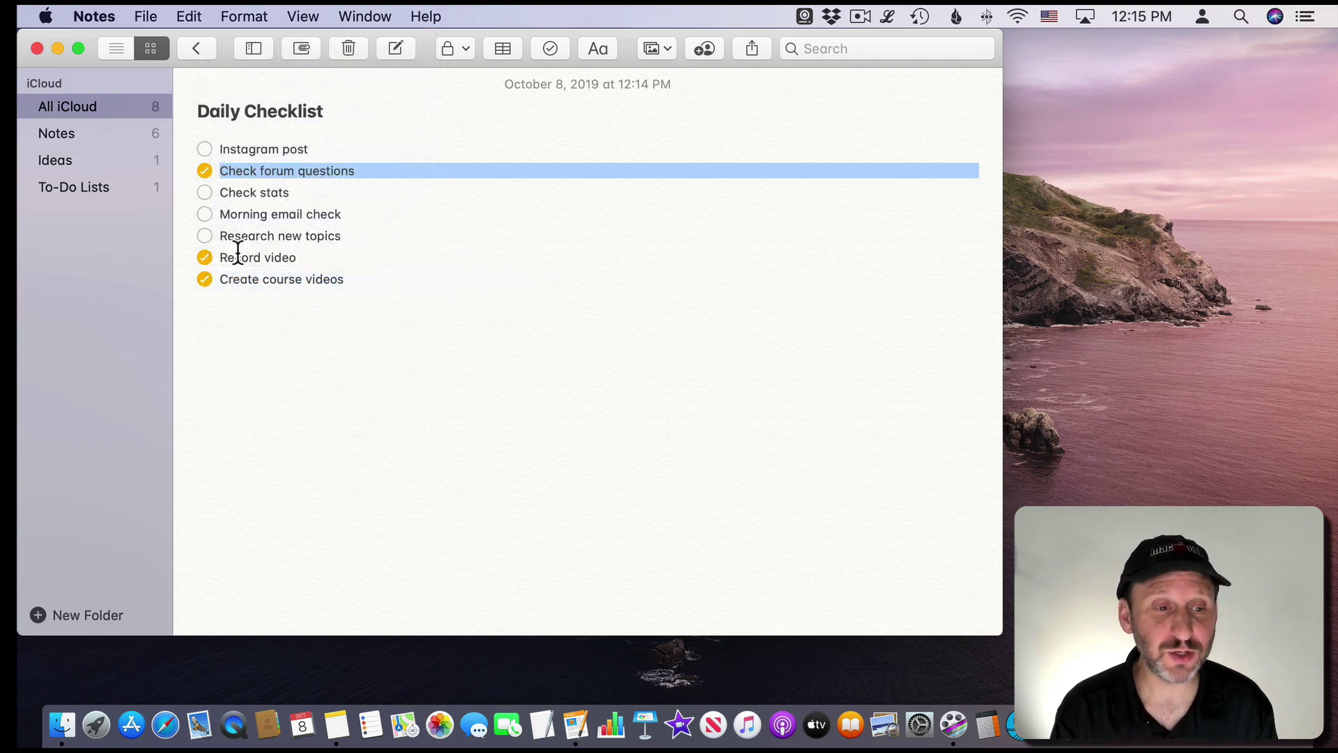
Use Ctrl+Cmd+Down and Up to move Check forum questions to fifth place and back to second
key(ctrl+super+Down)
key(ctrl+super+Down)
key(ctrl+super+Down)
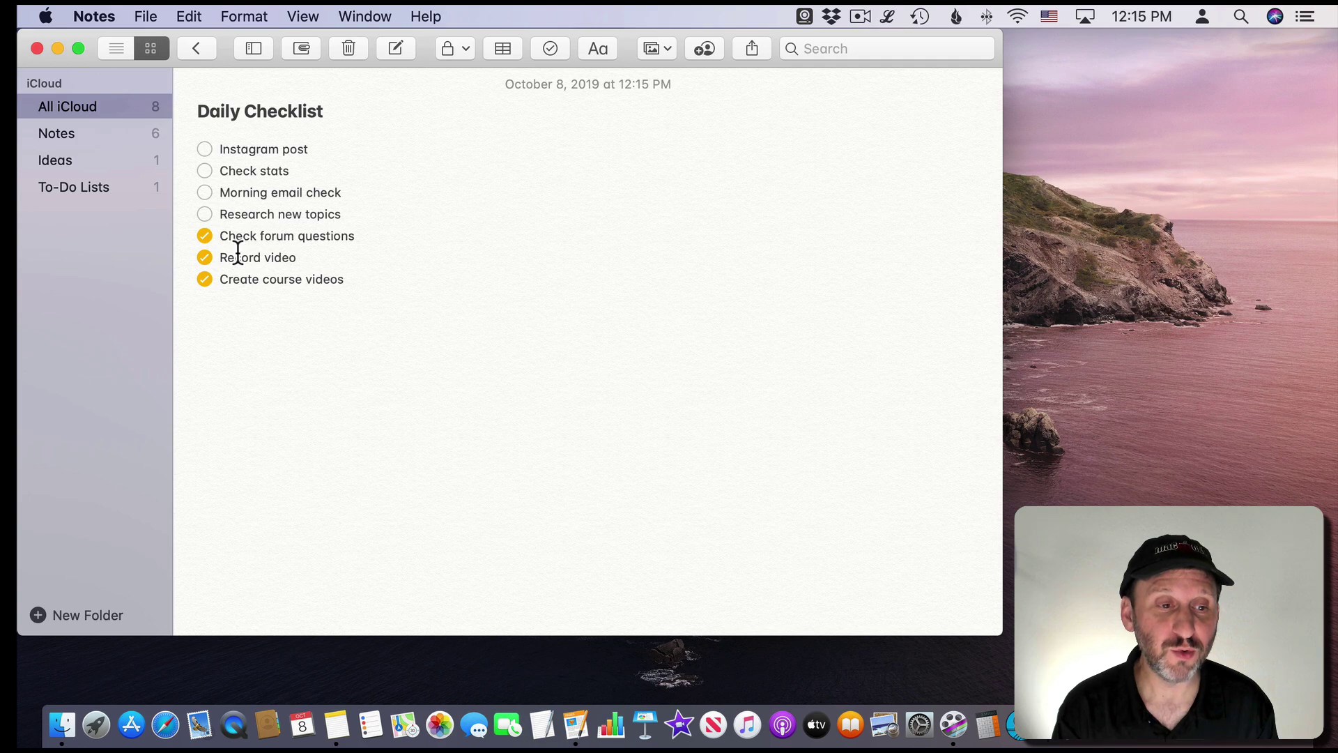
key(ctrl+super+Up)
key(ctrl+super+Up)
key(ctrl+super+Up)
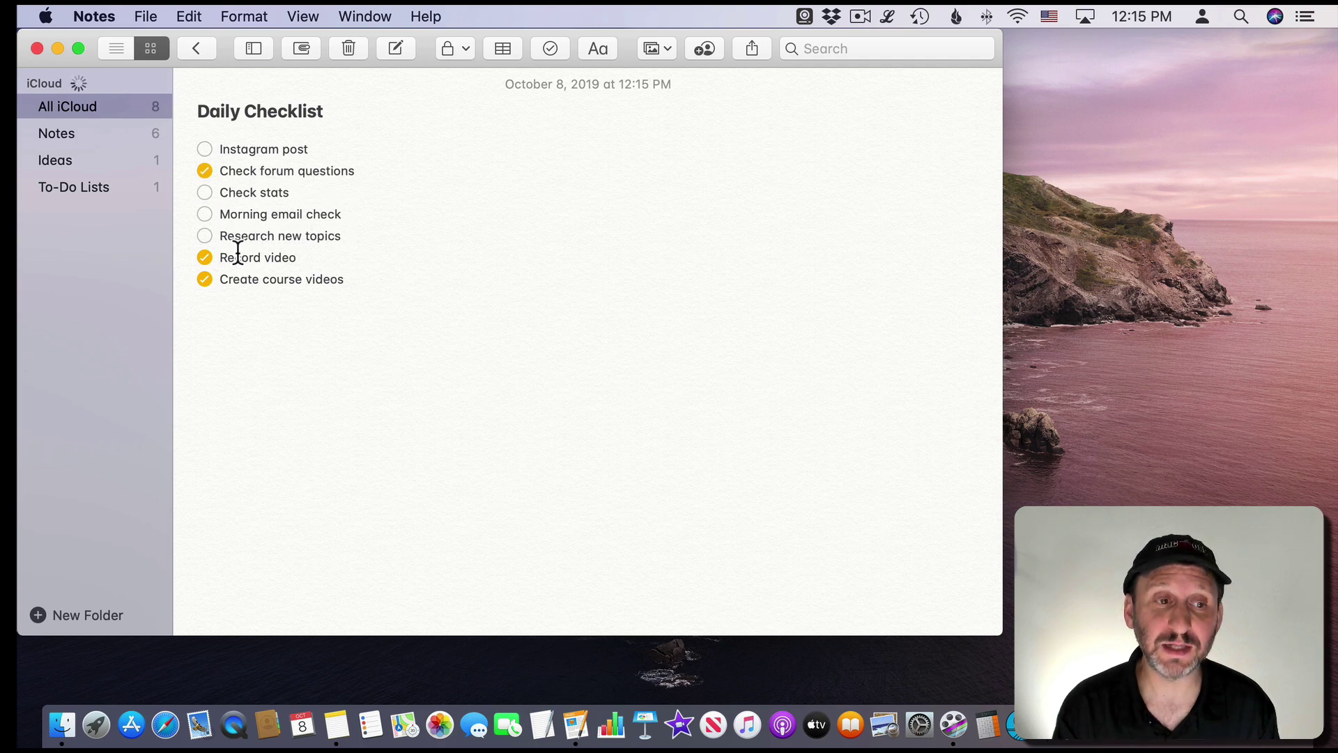
click(236, 14)
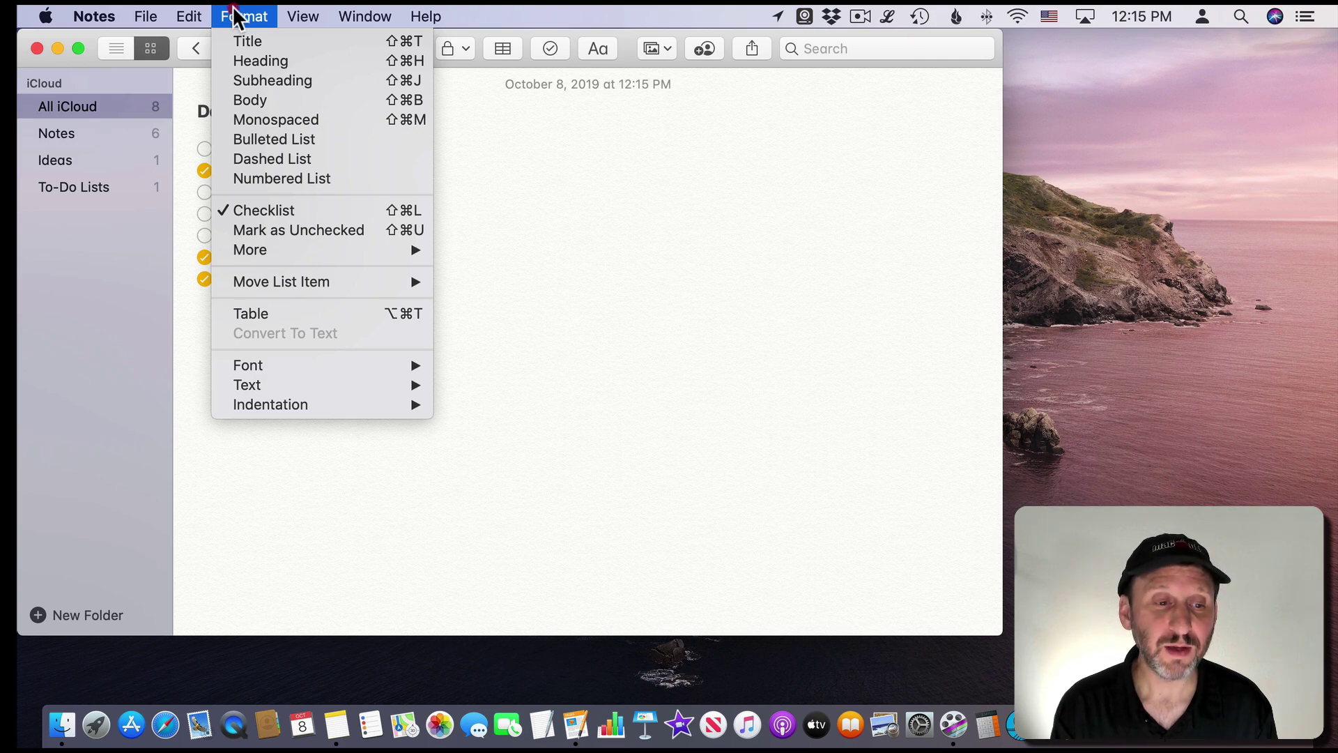
mouse_move(249, 253)
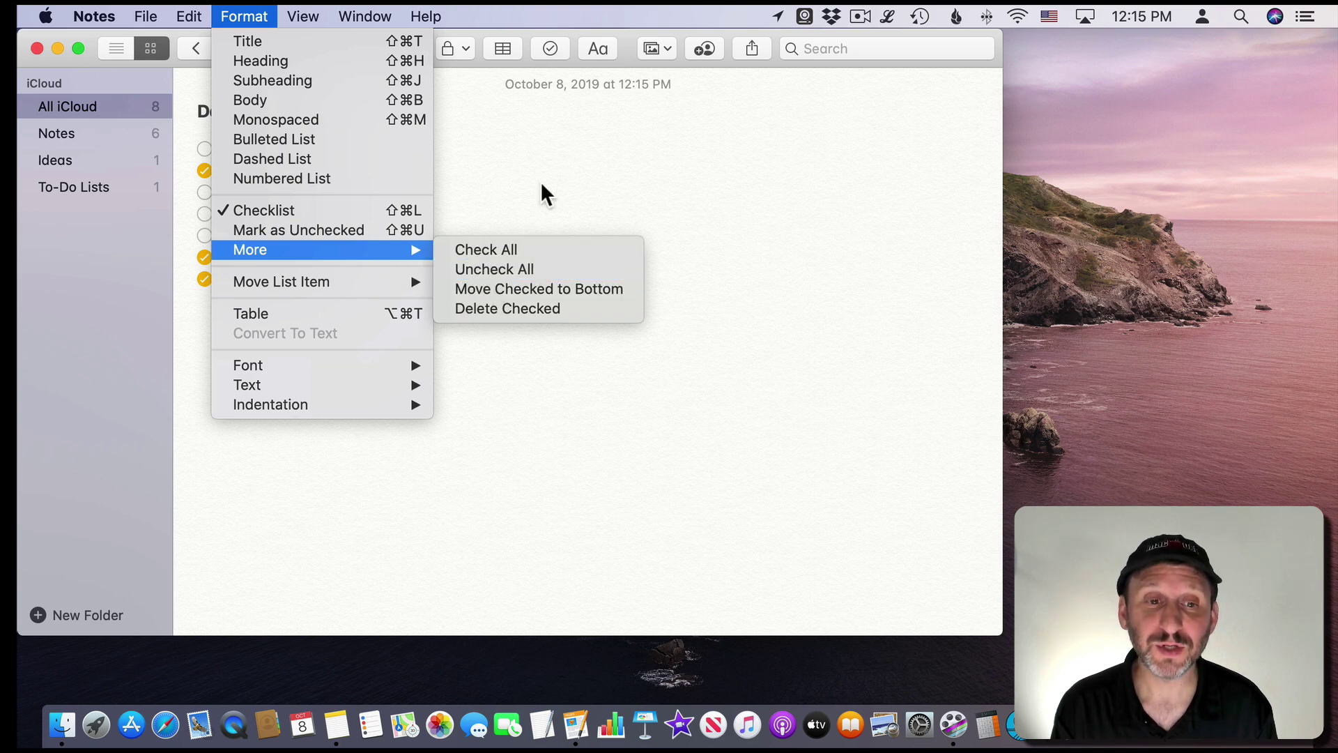
Uncheck all seven Daily Checklist tasks with Format > More > Uncheck All
click(448, 270)
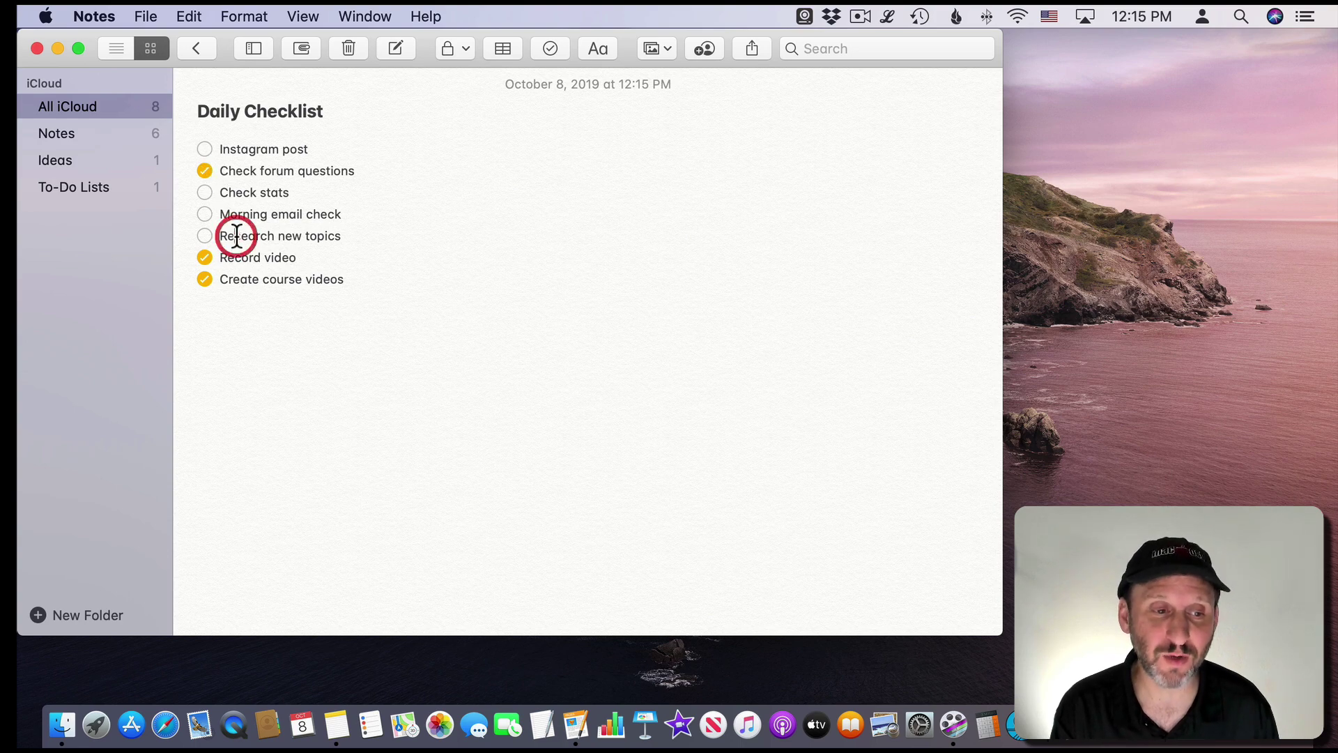
click(240, 5)
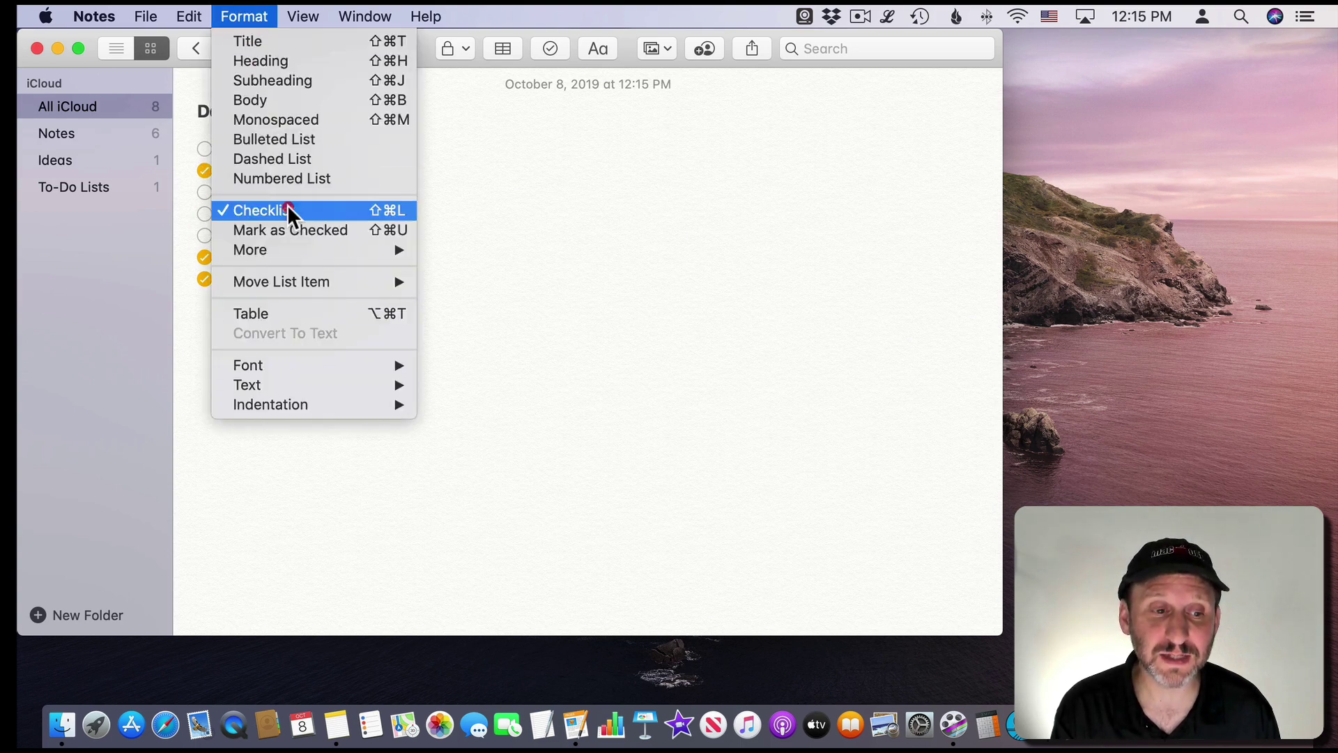
click(453, 270)
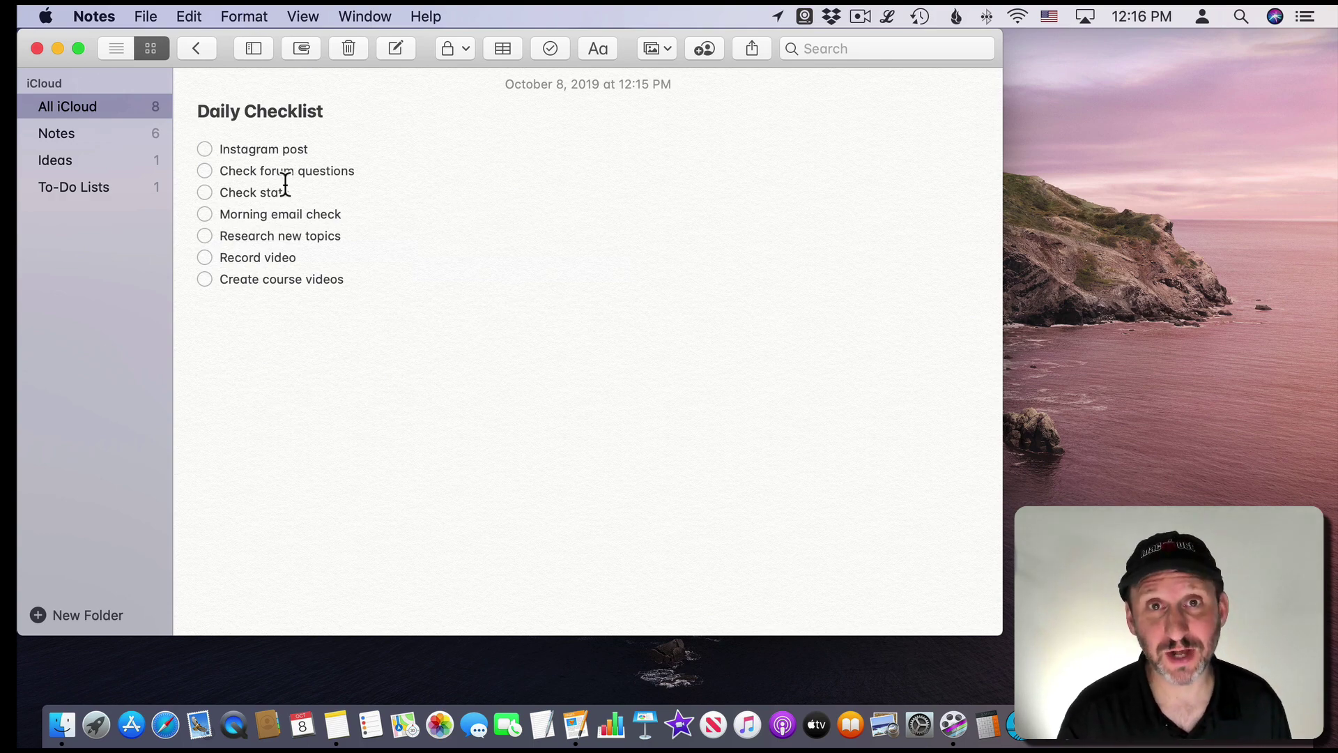
click(820, 47)
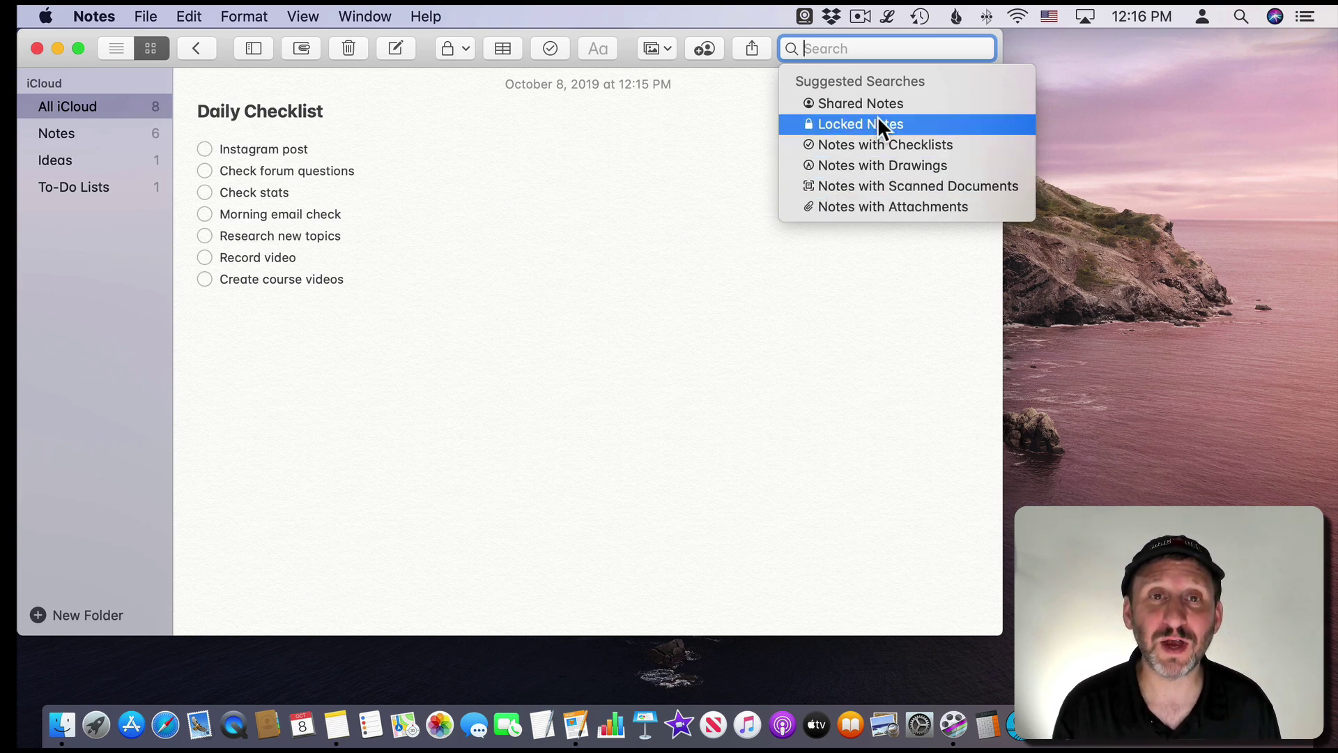
click(755, 98)
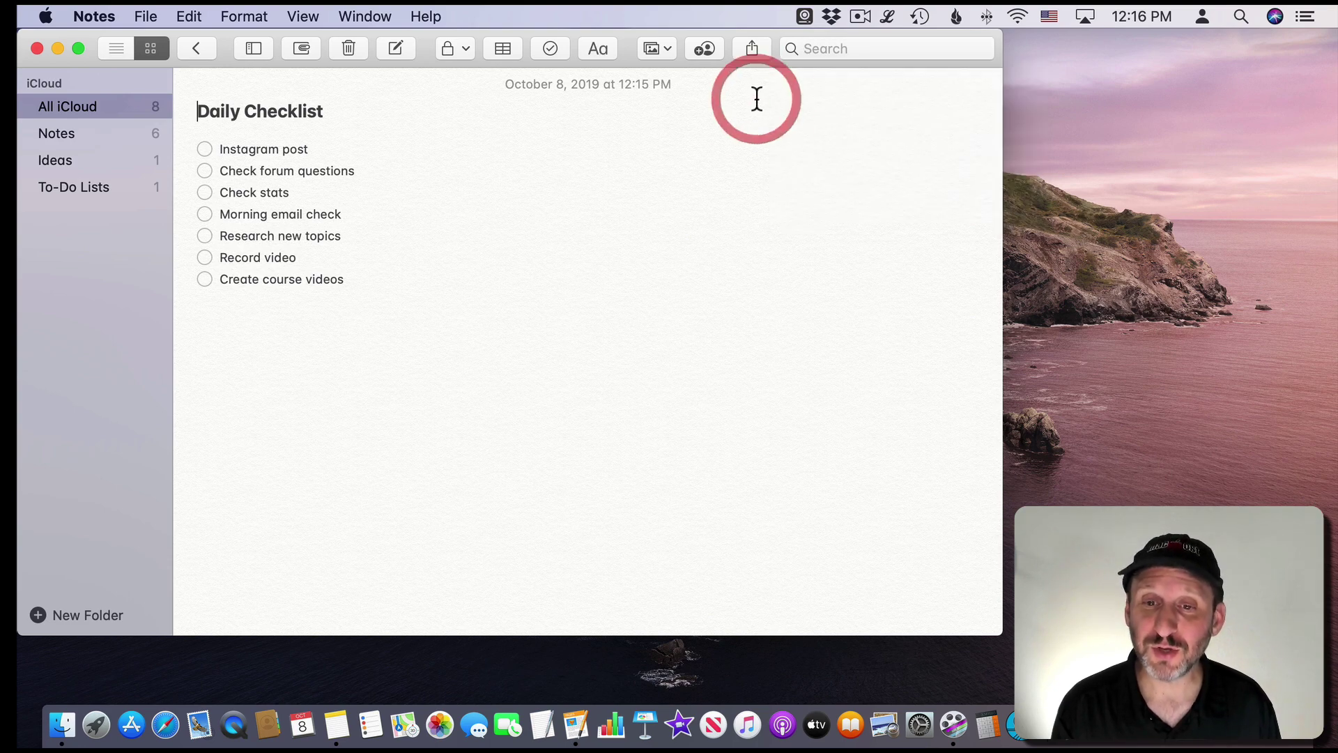
click(818, 48)
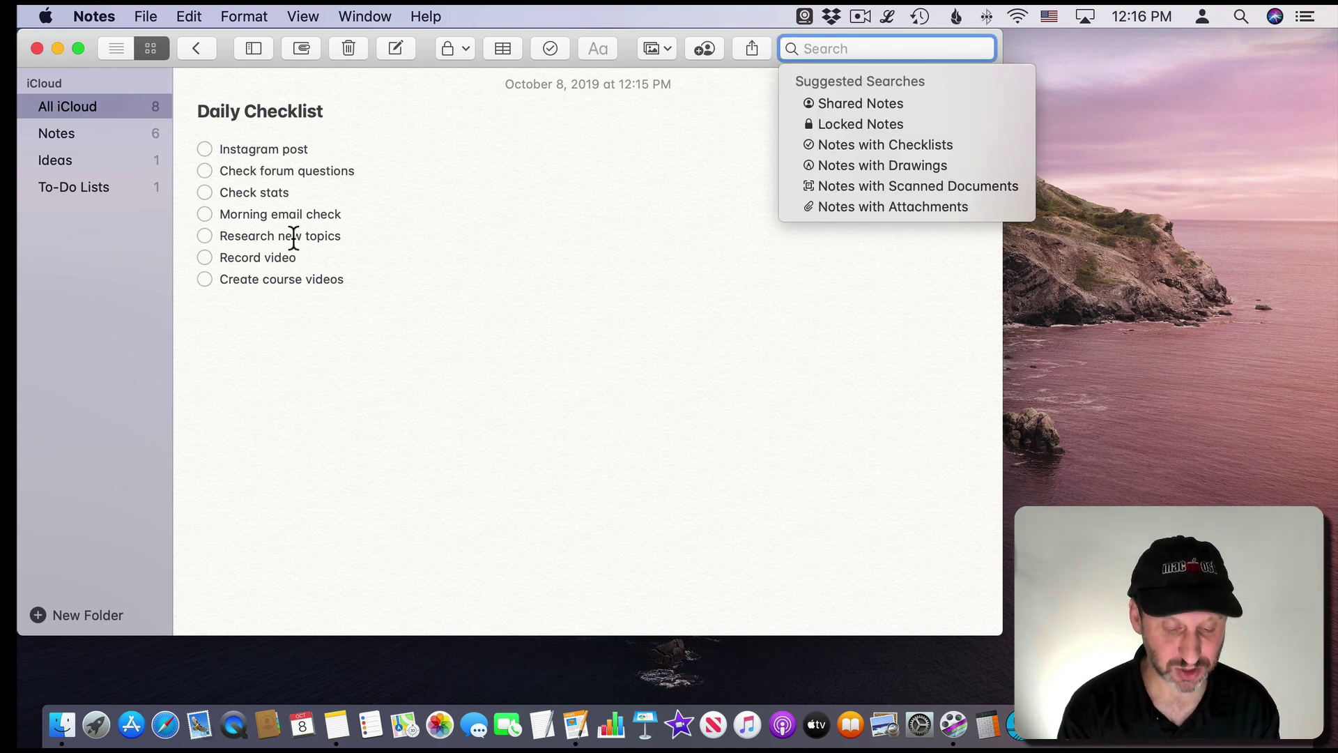
text(video)
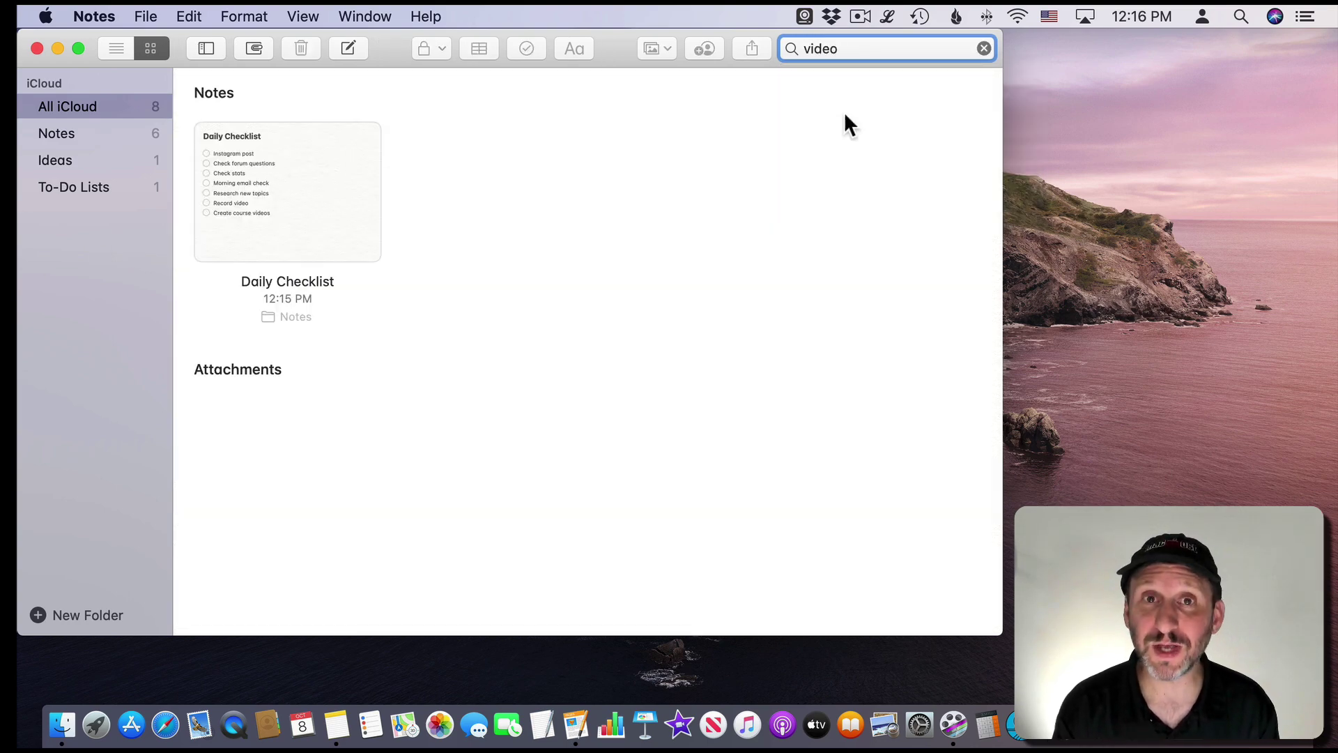
click(985, 48)
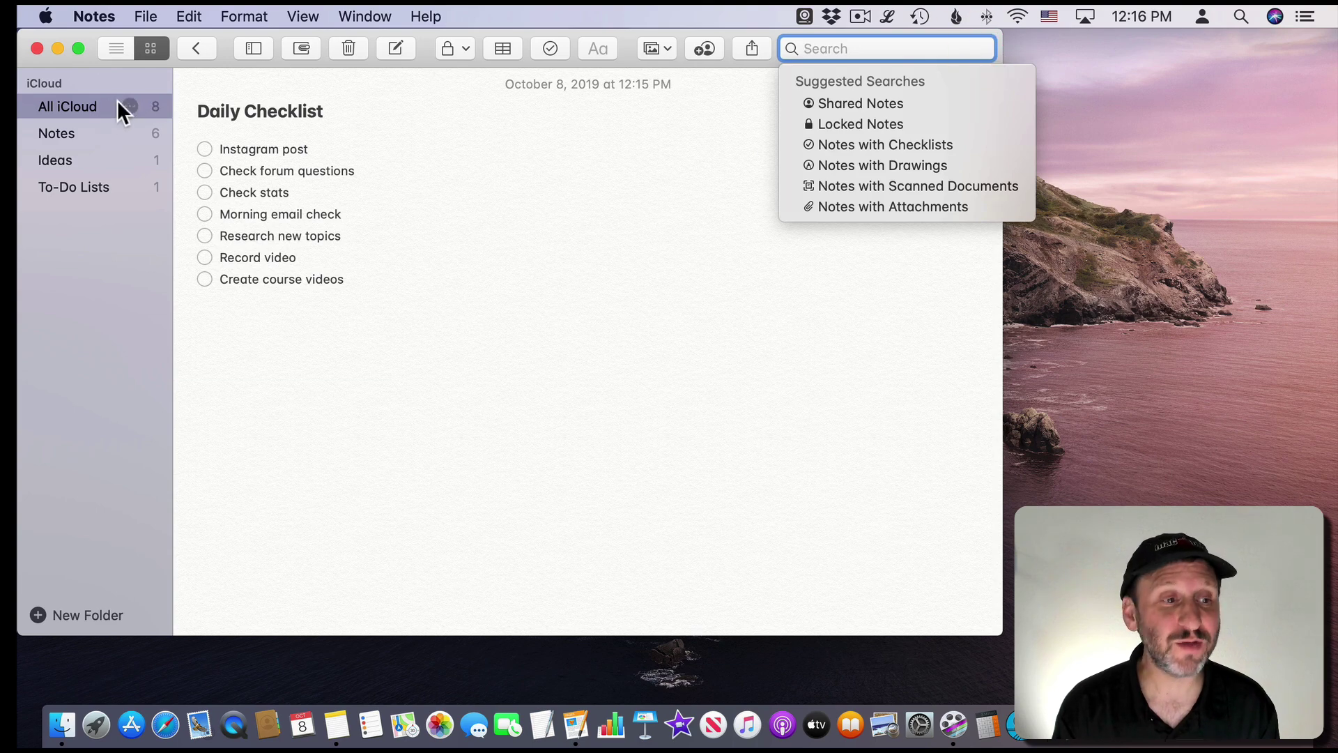
click(79, 111)
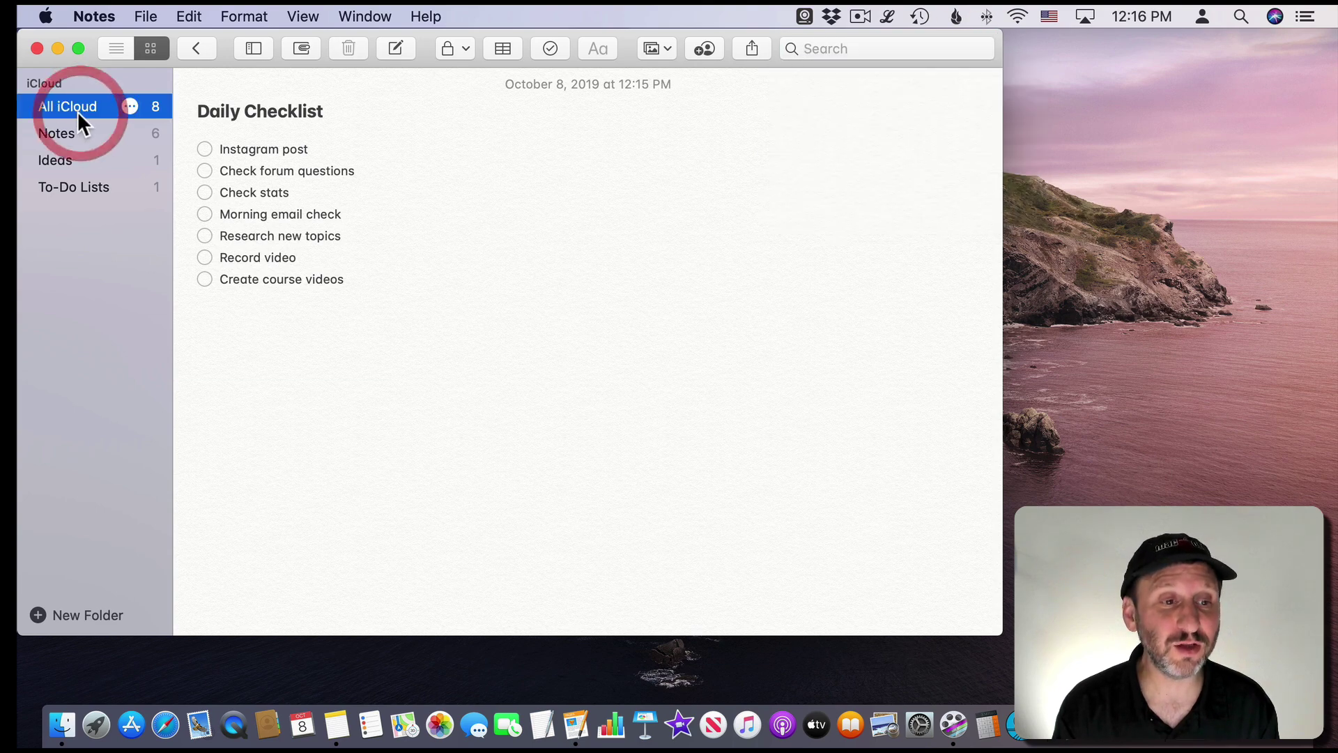
Show all iCloud notes as gallery thumbnails, selecting and then deselecting a couple of notes
click(155, 50)
click(882, 188)
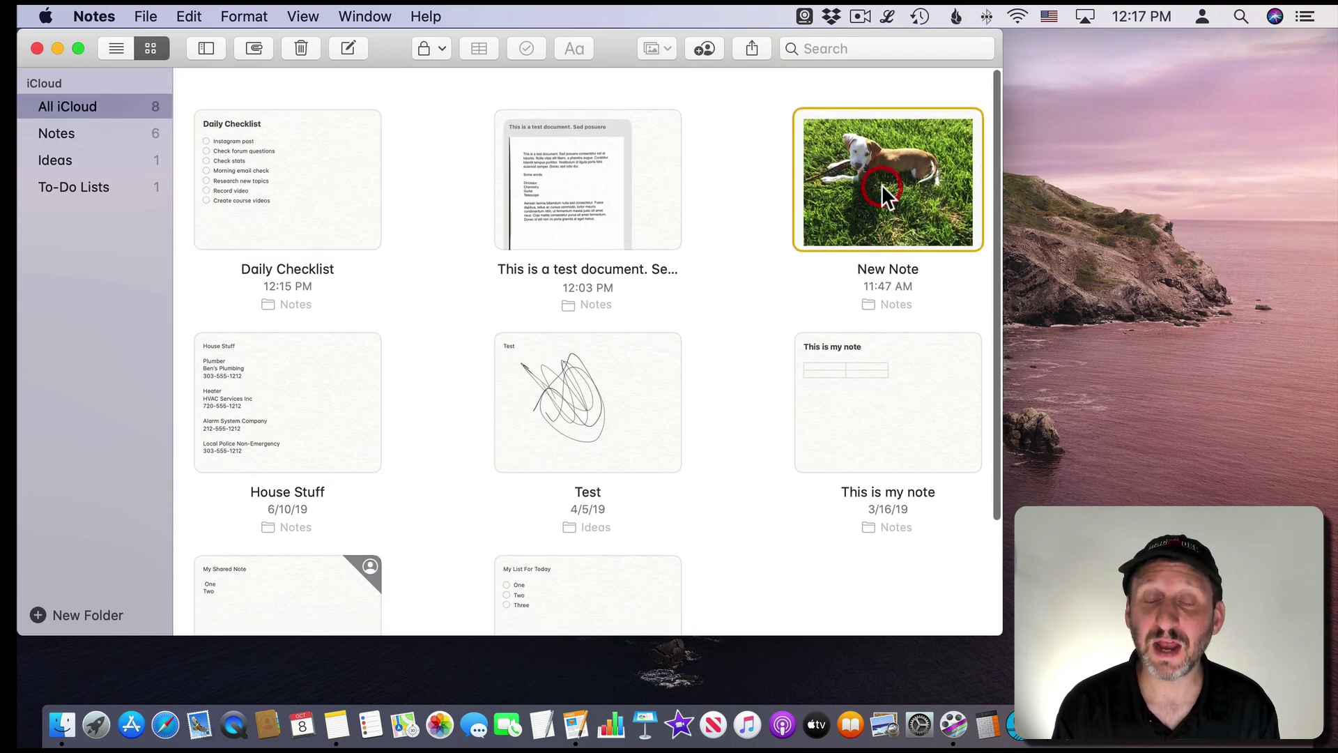
click(555, 196)
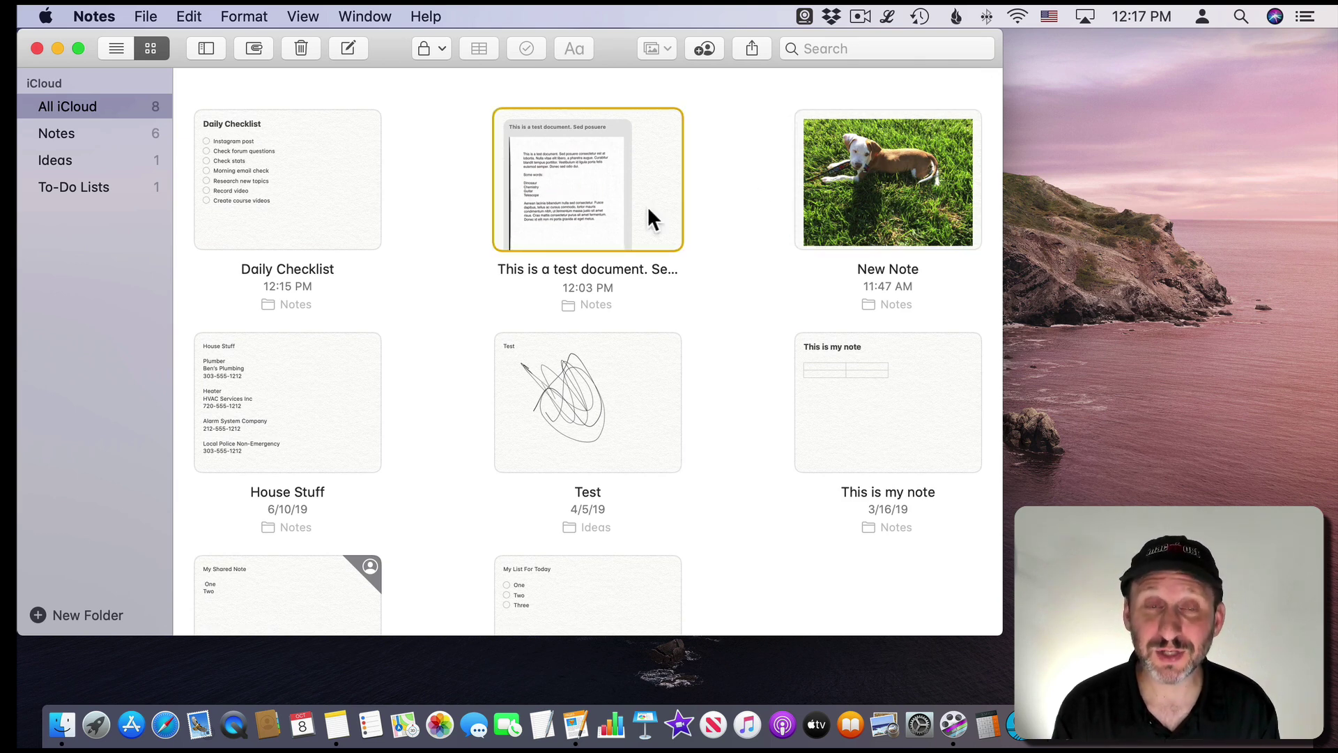
click(729, 194)
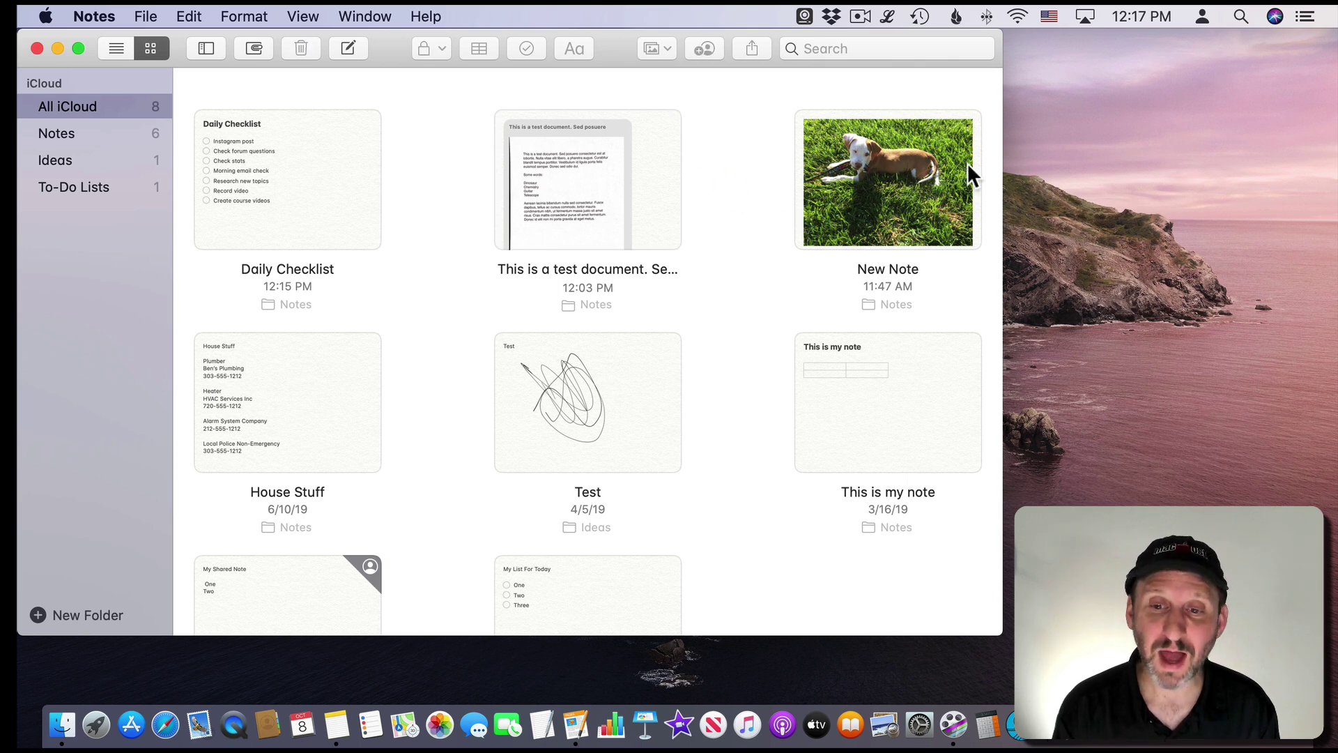
Open the New Note containing the dog photo, then return to the gallery
click(829, 178)
double_click(825, 176)
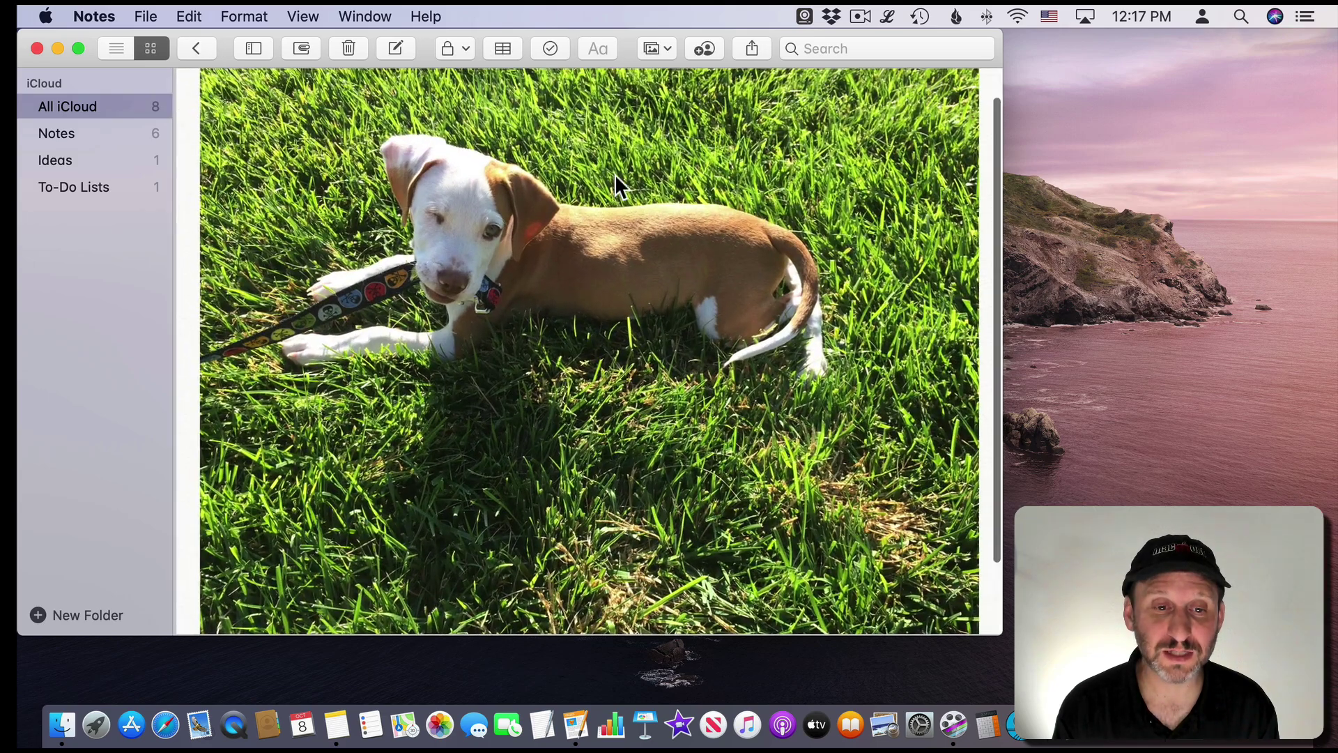
scroll(471, 222, down, 5)
scroll(467, 219, up, 6)
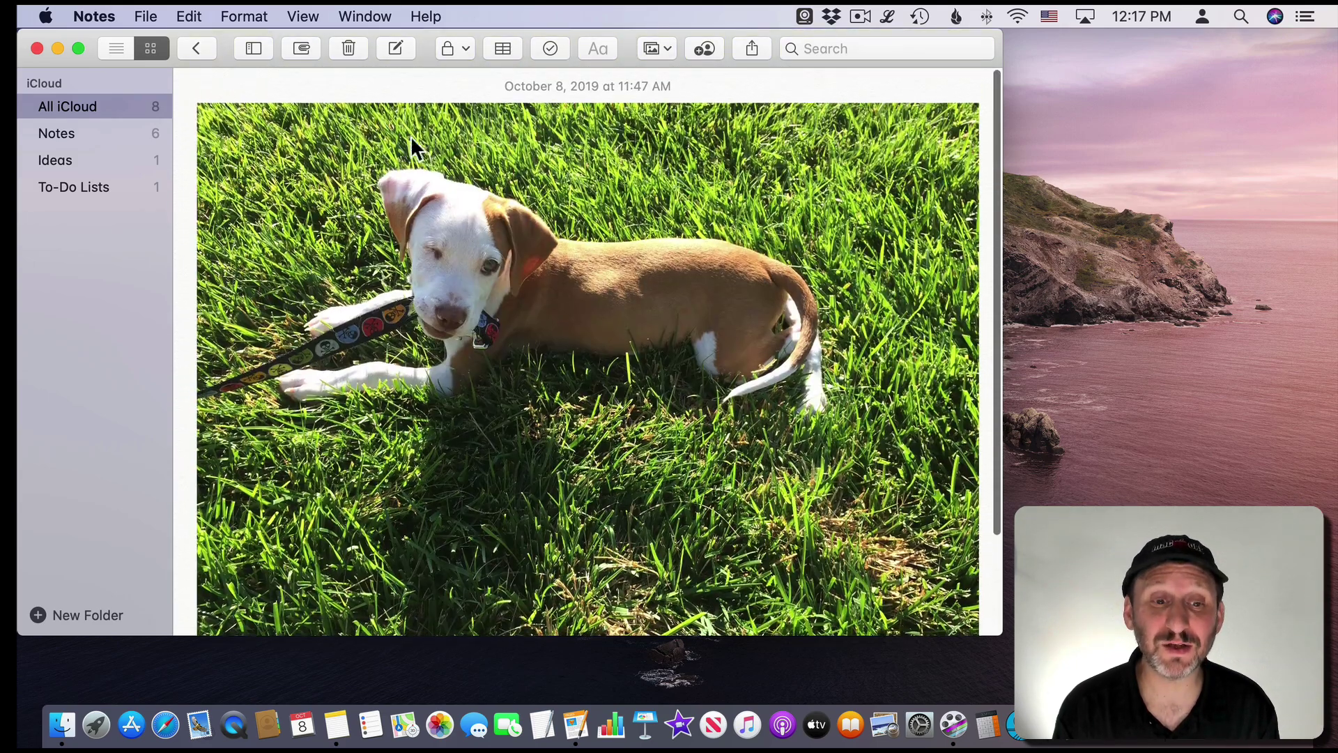
click(197, 48)
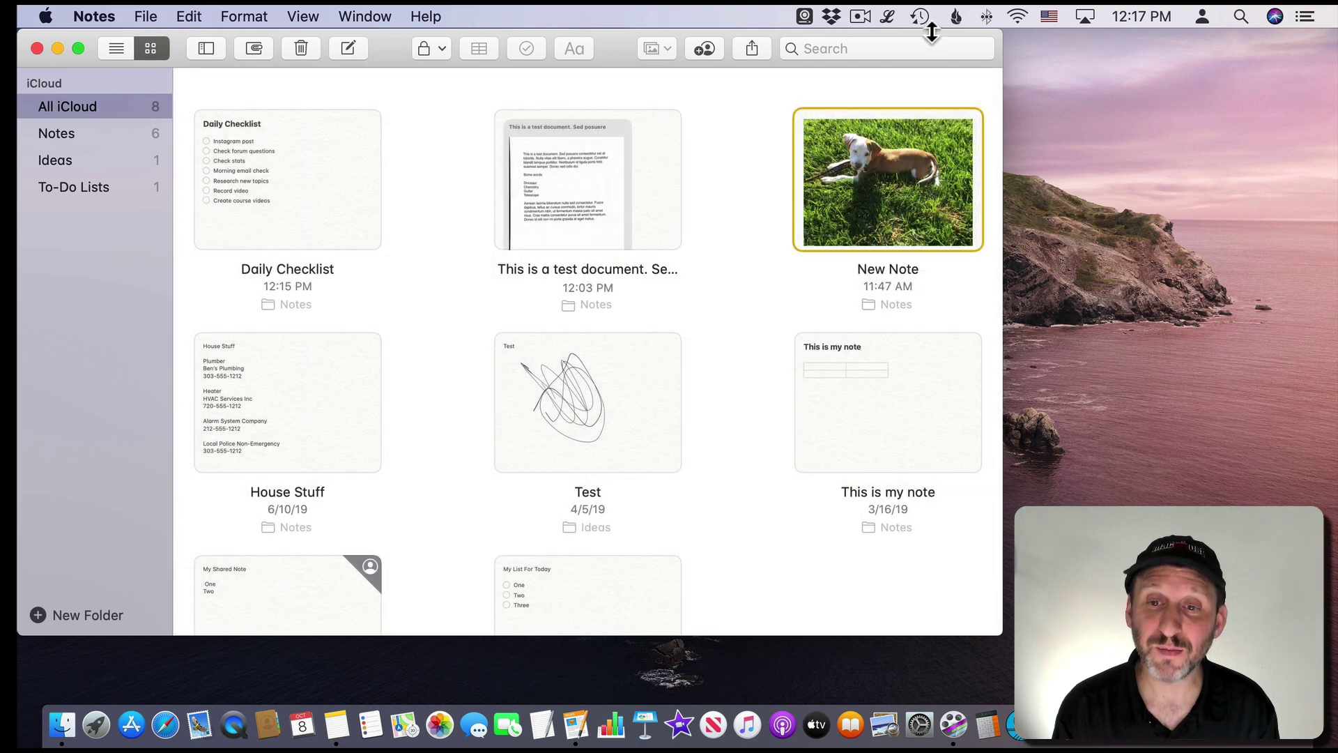
click(901, 50)
text(dog)
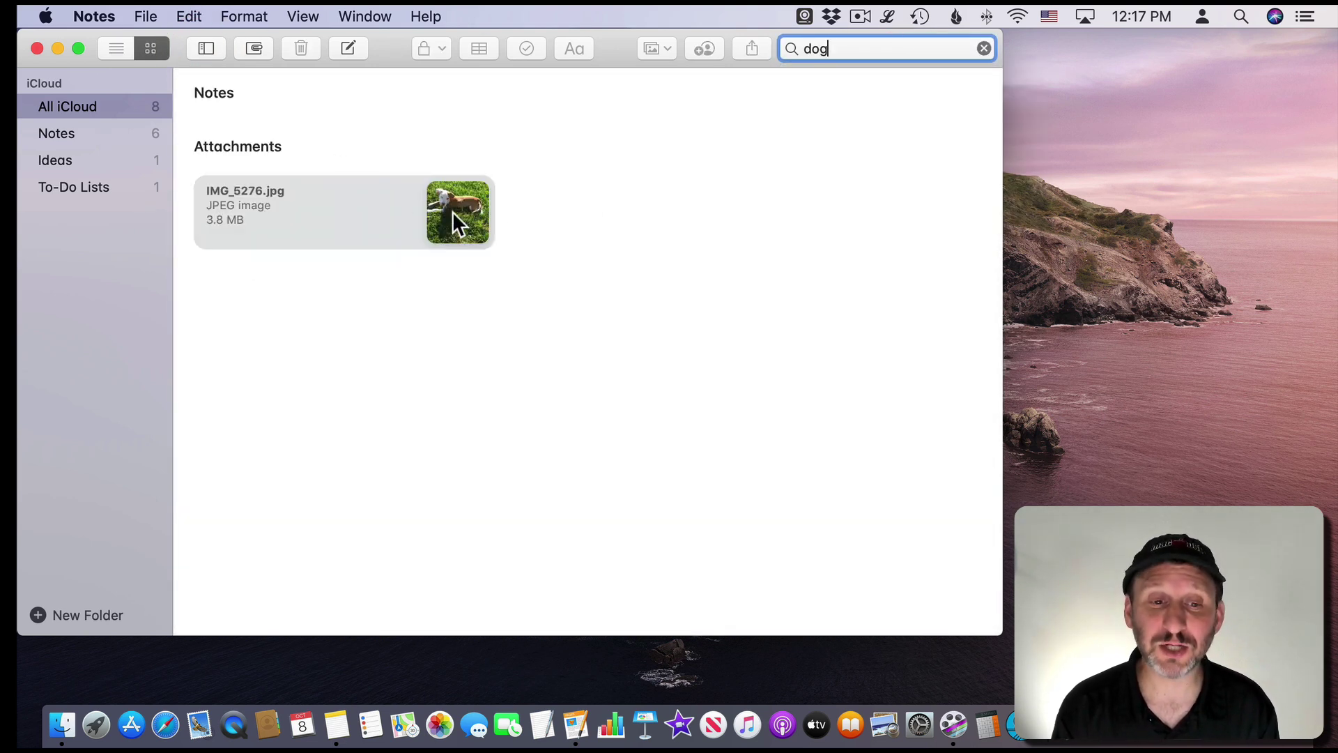
double_click(362, 211)
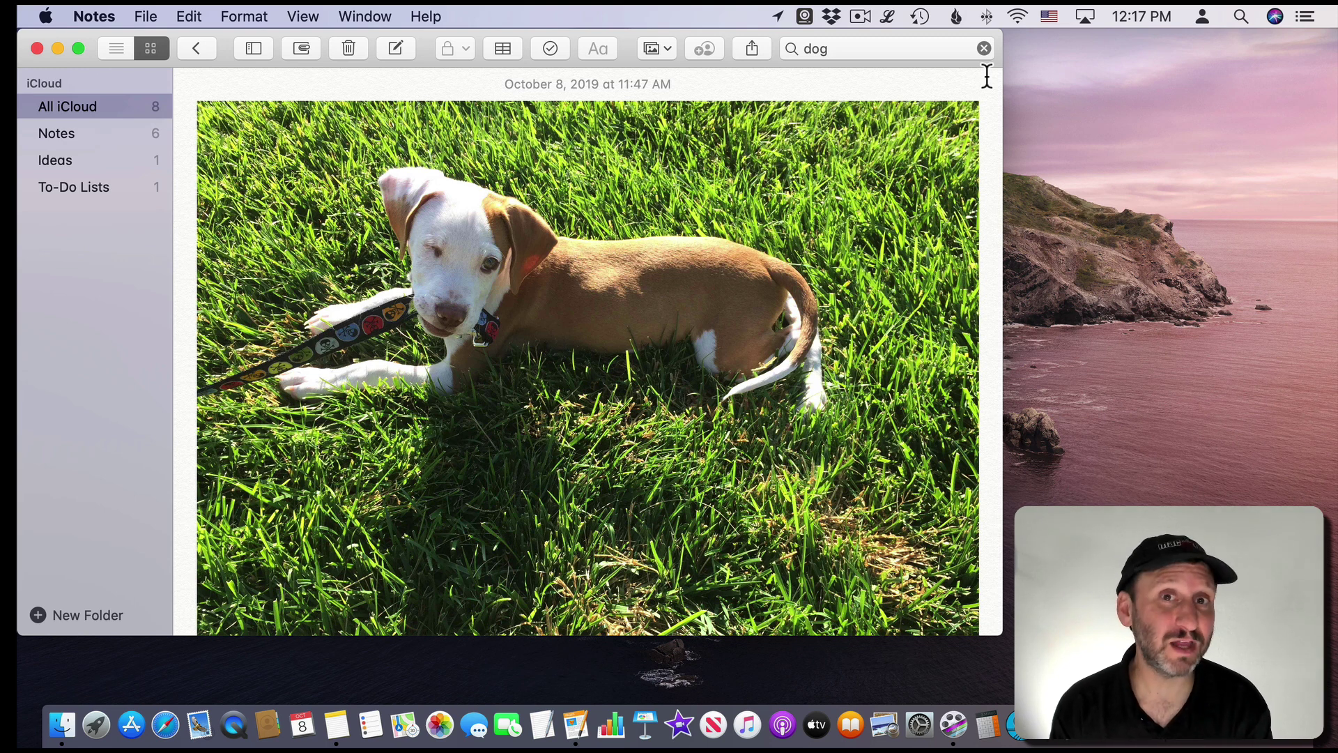
click(984, 48)
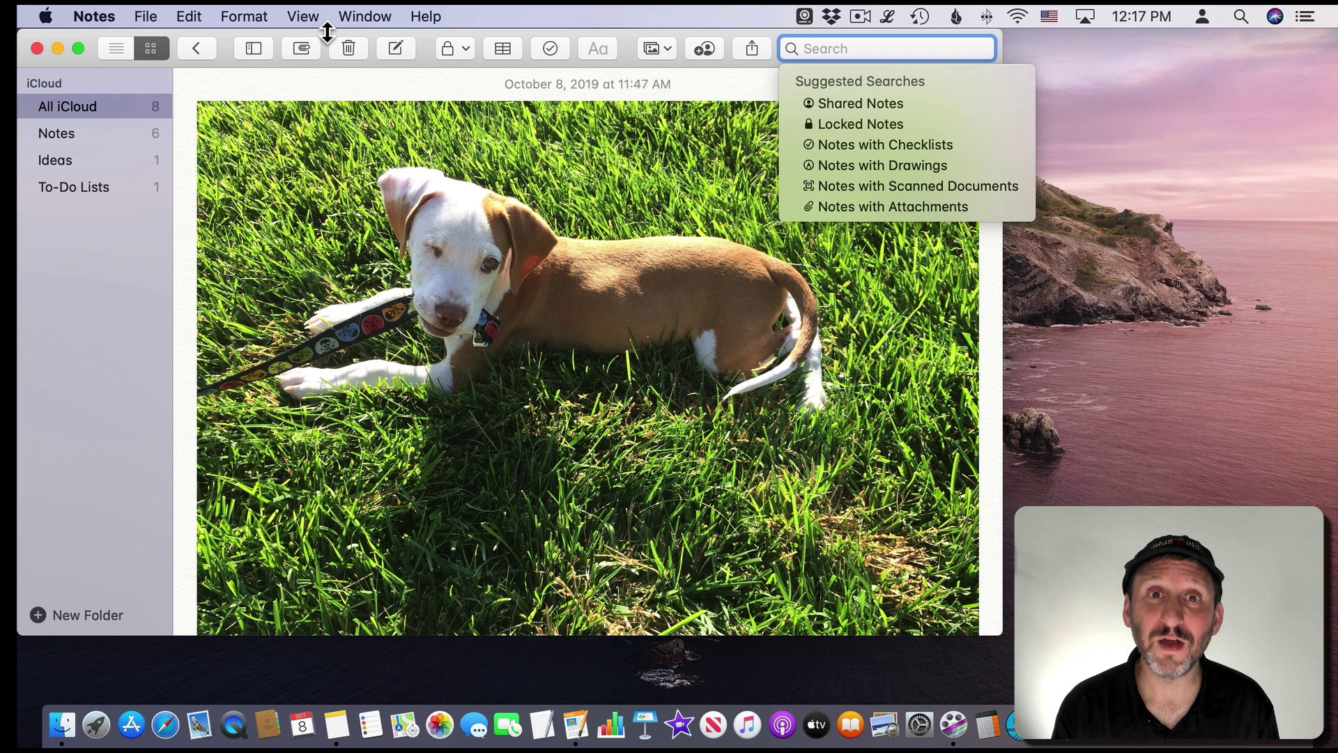
click(197, 48)
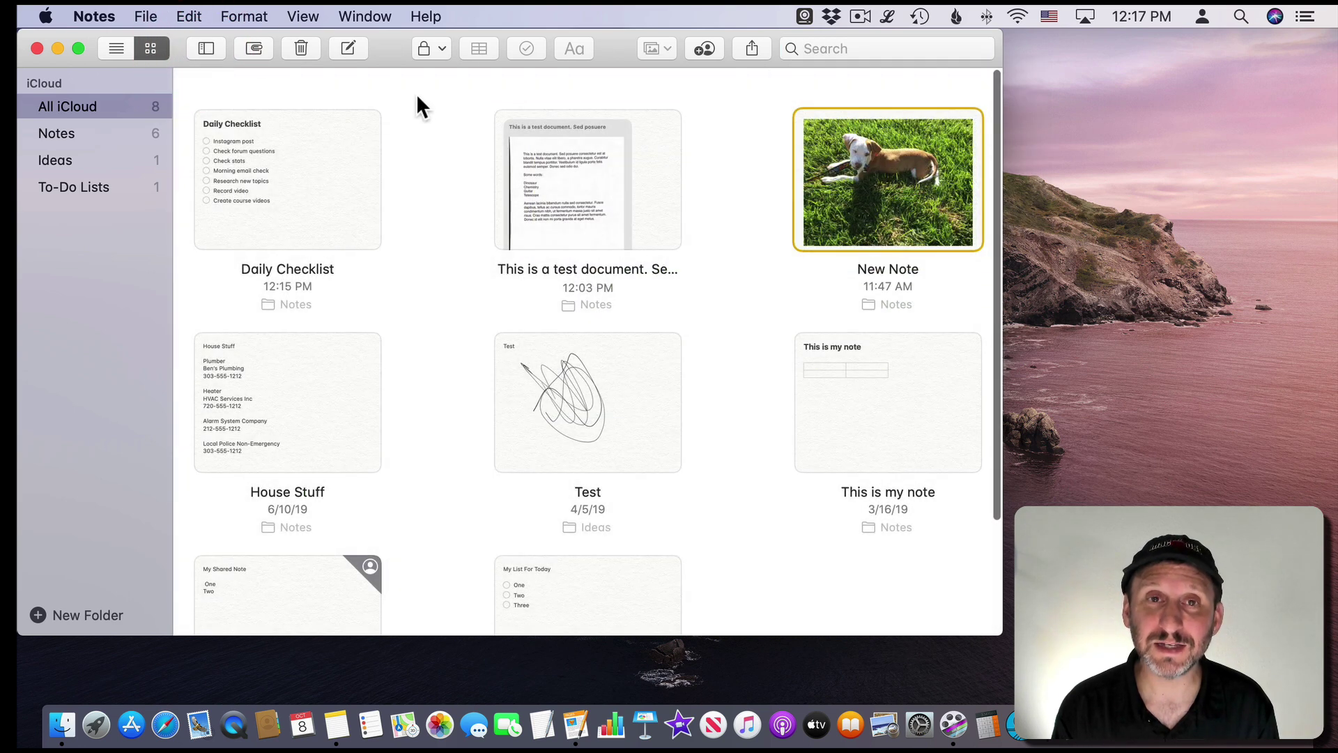
View the scanned test document note, go back, and search all notes for 'guitar'
double_click(543, 176)
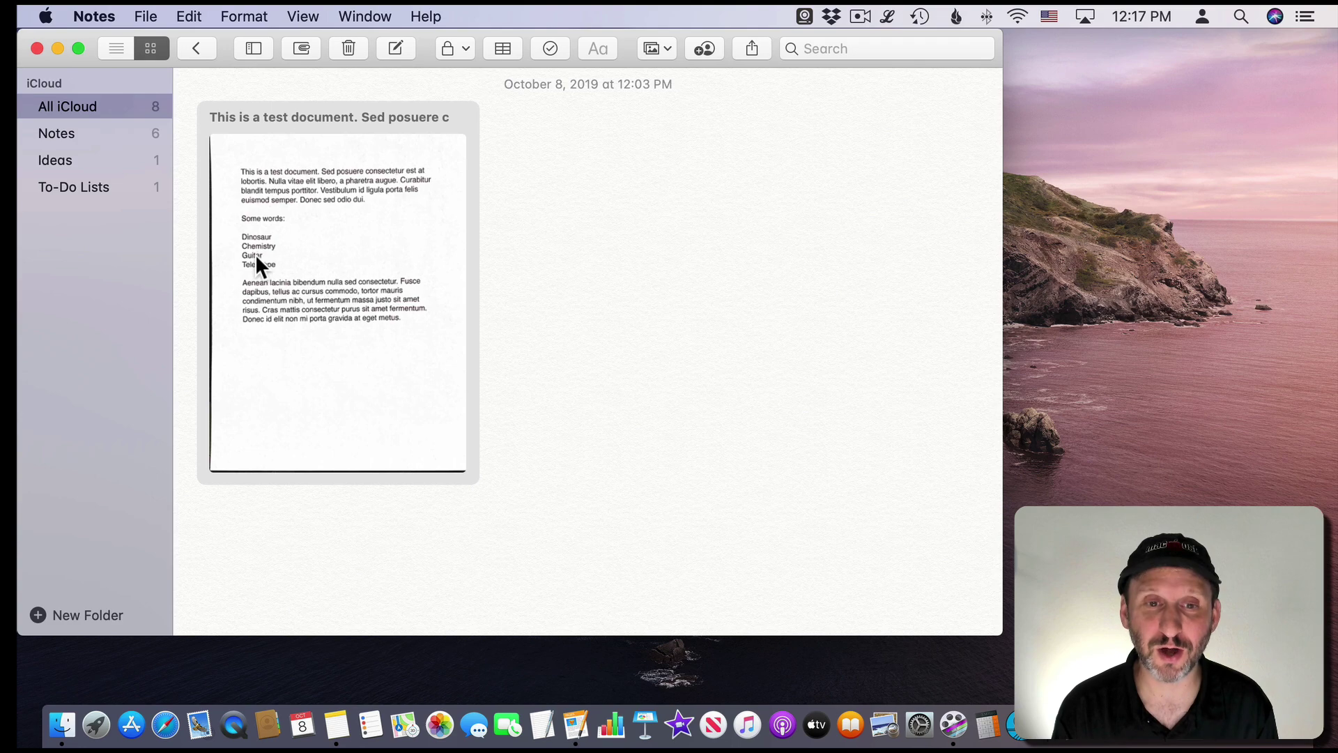
click(199, 51)
click(830, 52)
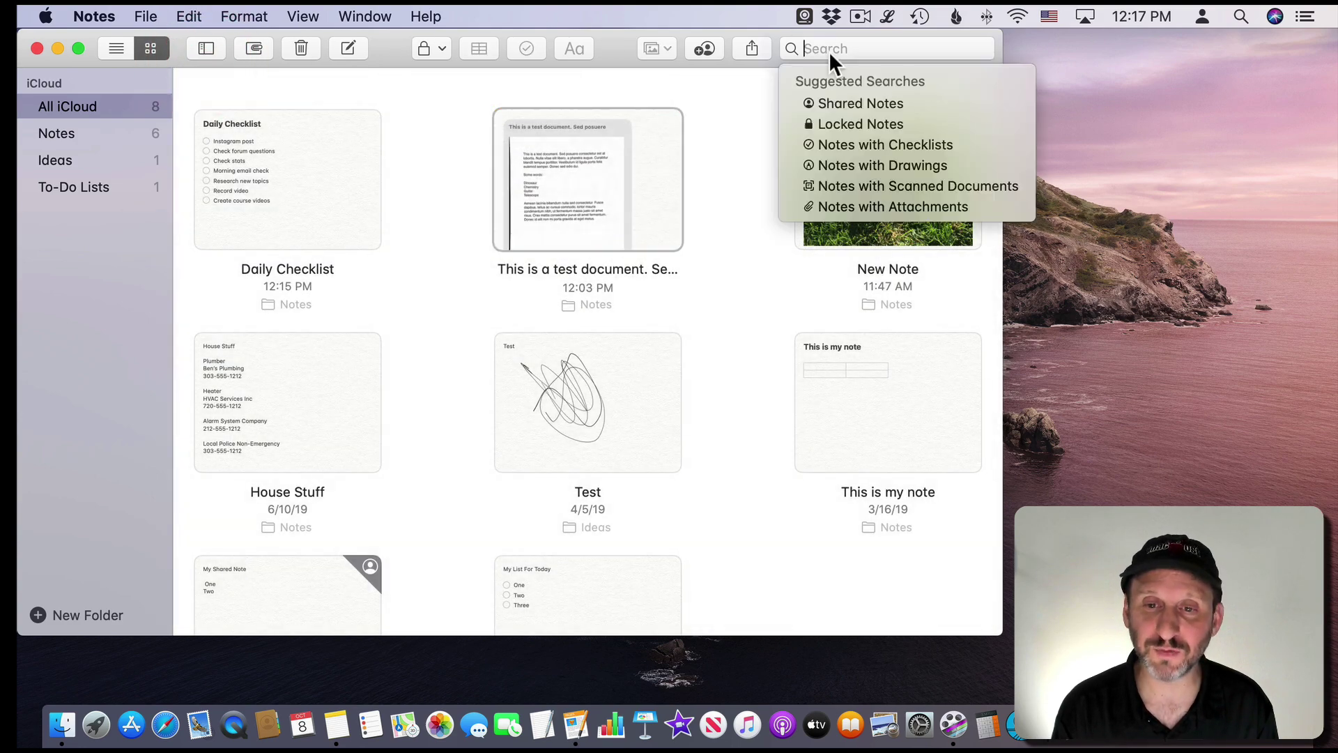
text(guitar)
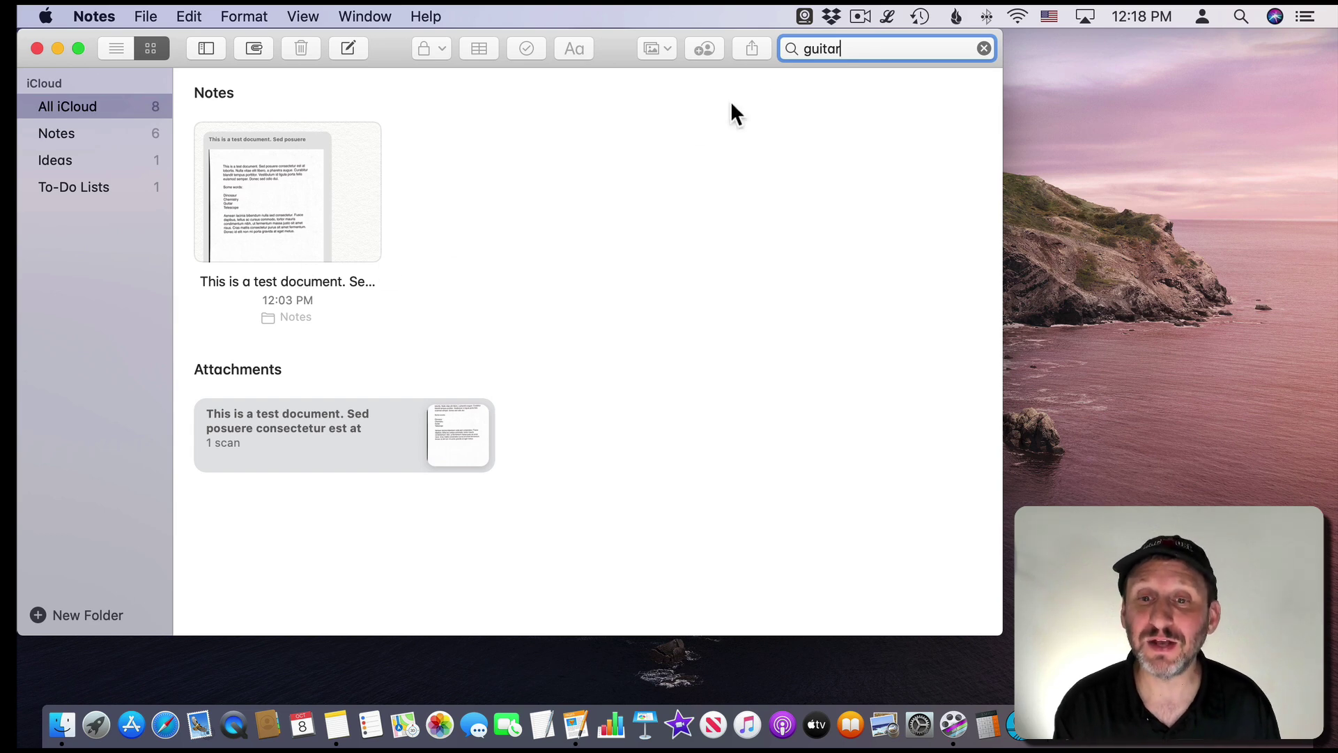
drag(860, 48, 795, 48)
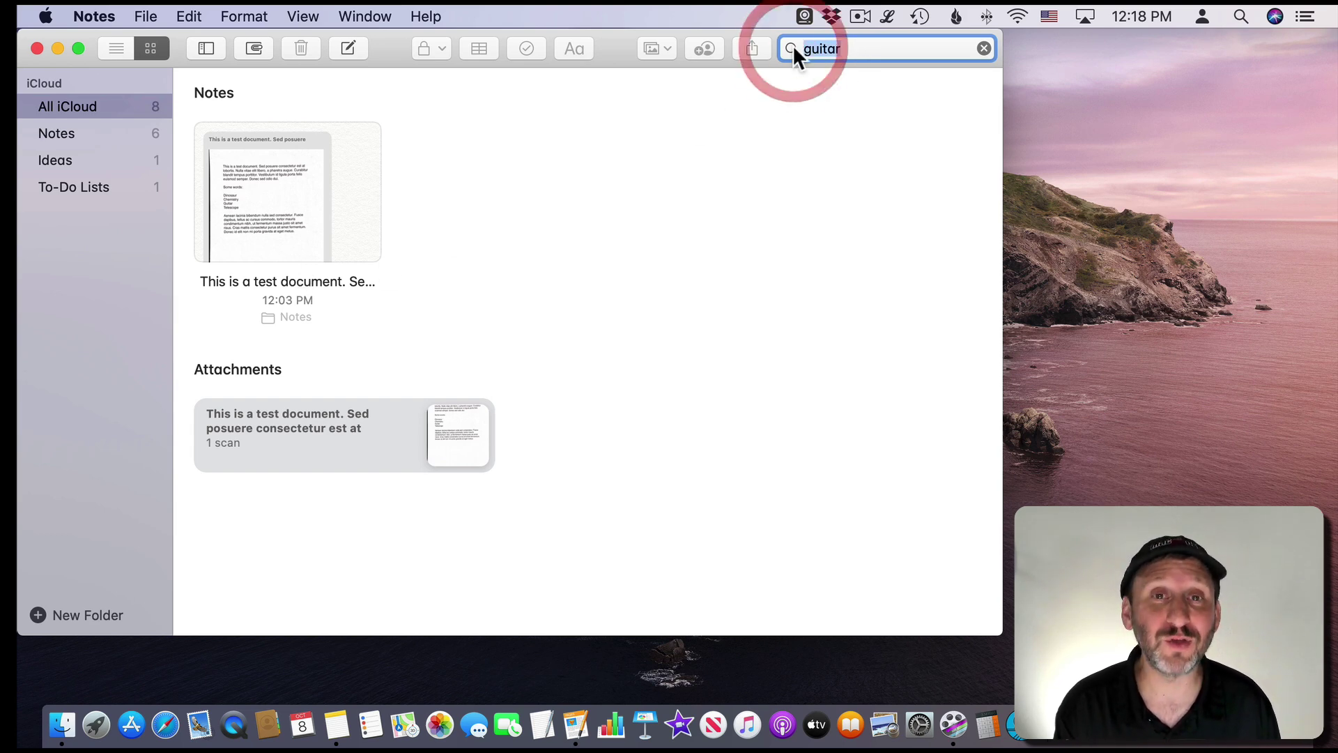